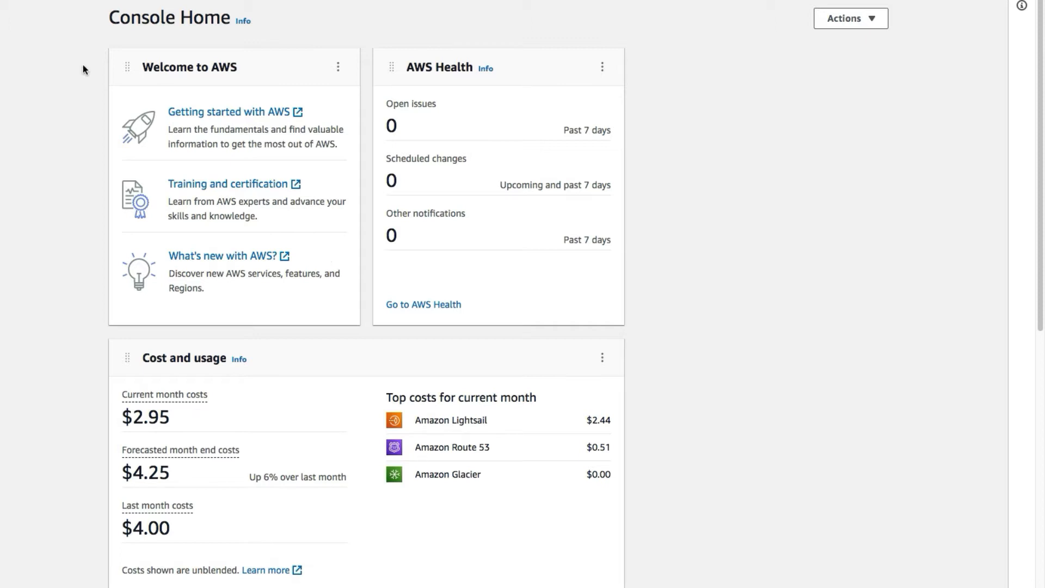
- Search the AWS console for LIGHTSAIL and open the Lightsail service
click(153, 4)
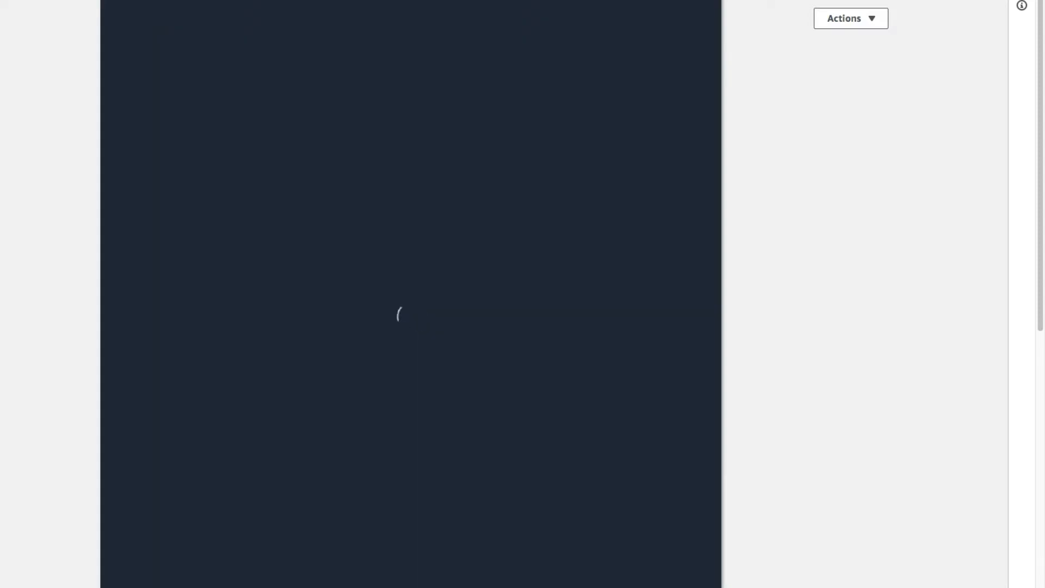
text(LIGHT)
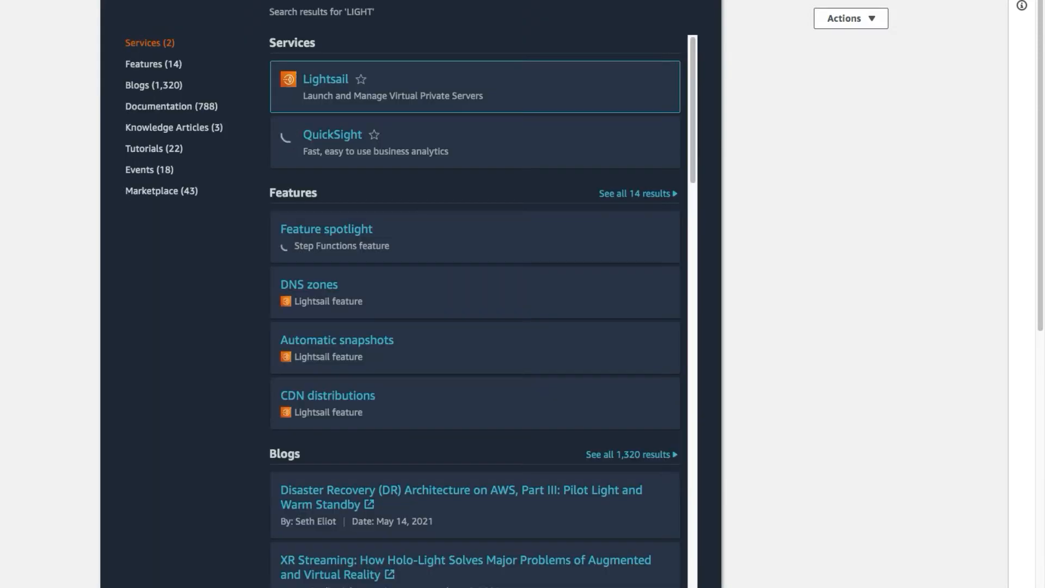
text(SAIL)
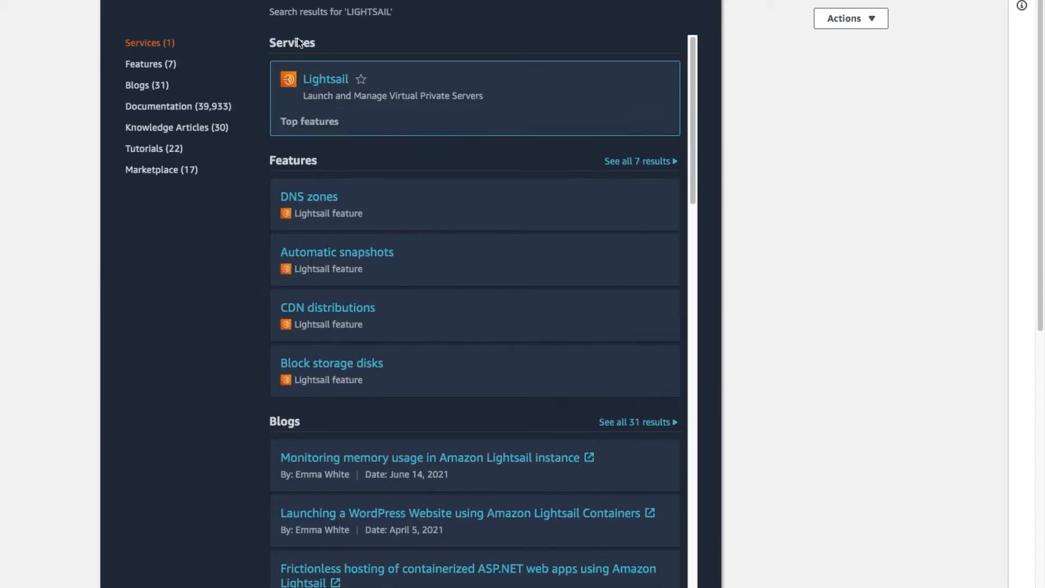
mouse_move(303, 76)
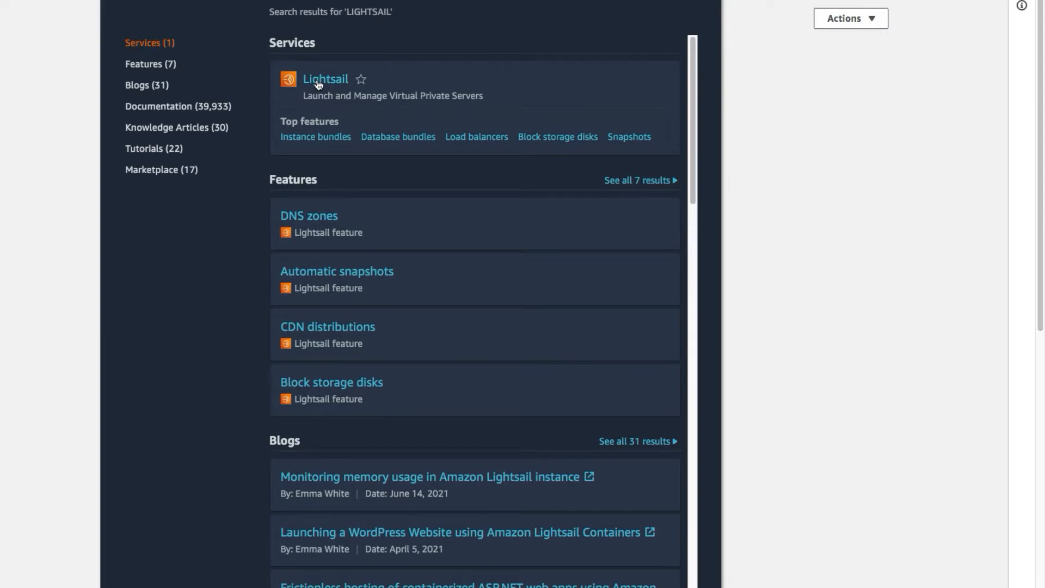
click(318, 83)
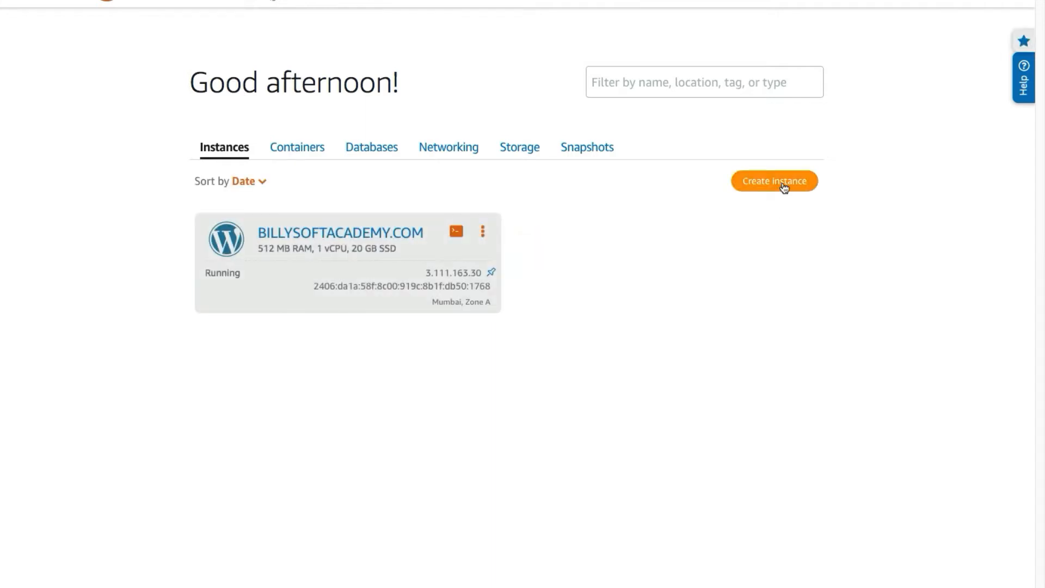
- Start creating a new Lightsail instance and choose Virginia (us-east-1) as its region
click(783, 185)
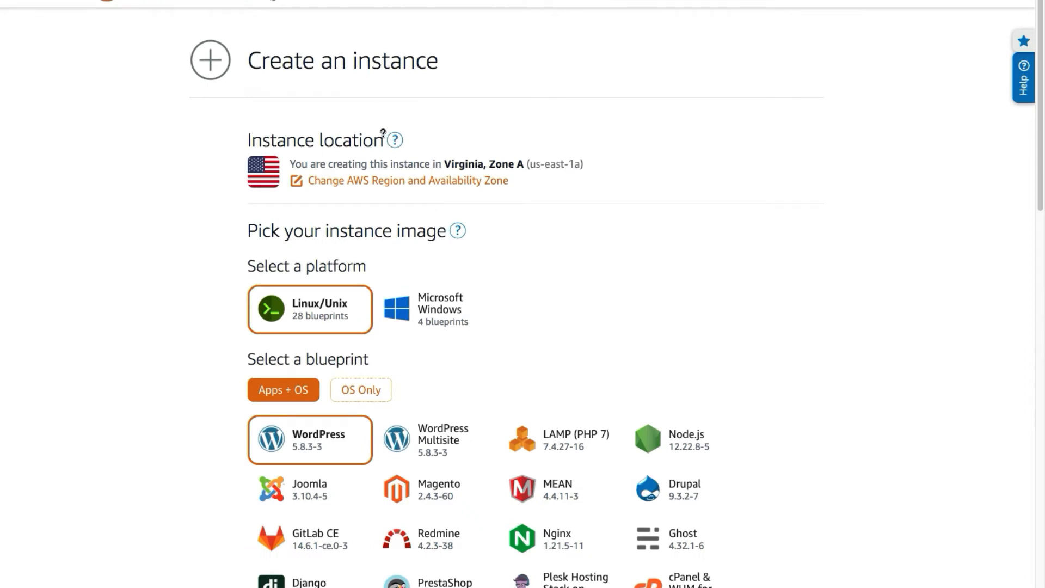
click(374, 186)
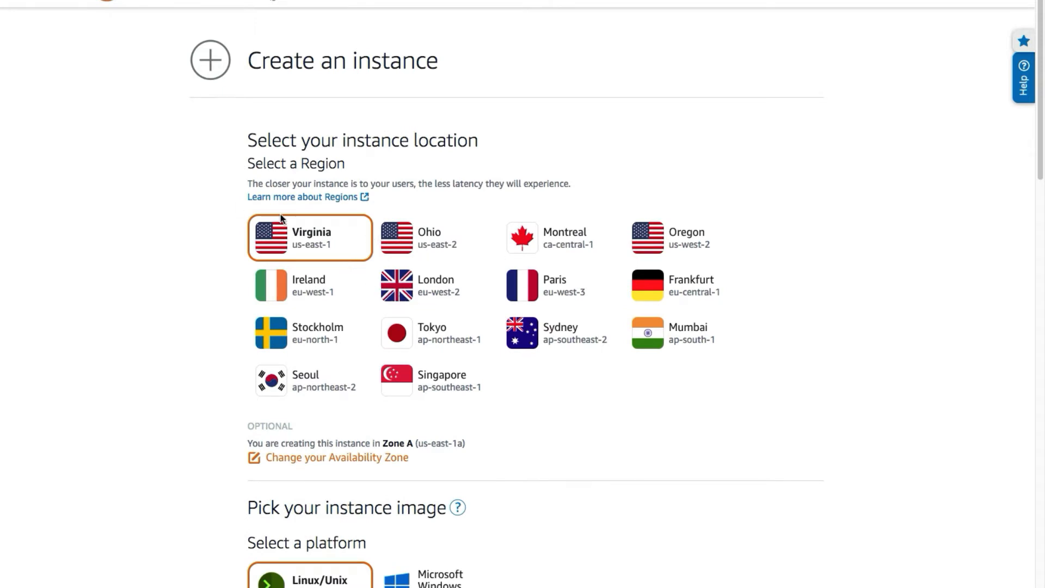
drag(327, 297, 288, 287)
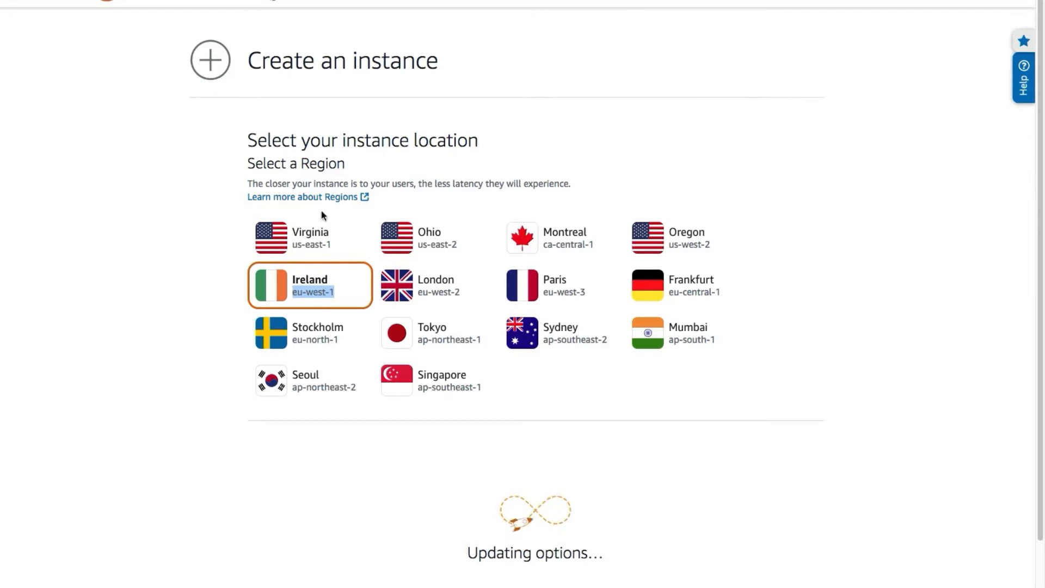
drag(331, 246, 290, 242)
- Choose the OS-only Ubuntu 16.04 LTS blueprint on the Linux/Unix platform for the instance image
scroll(267, 278, down, 6)
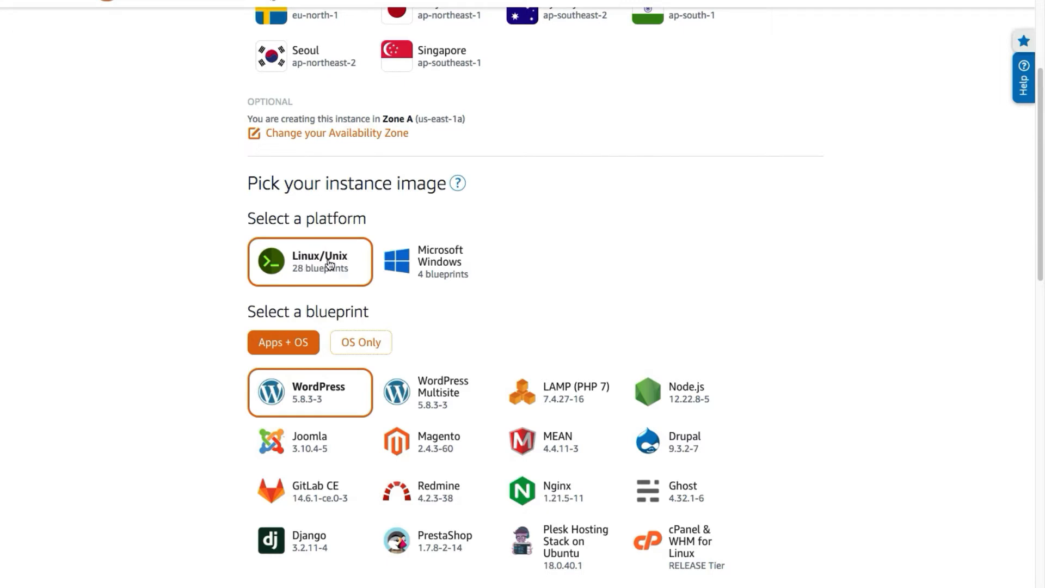
scroll(329, 264, down, 2)
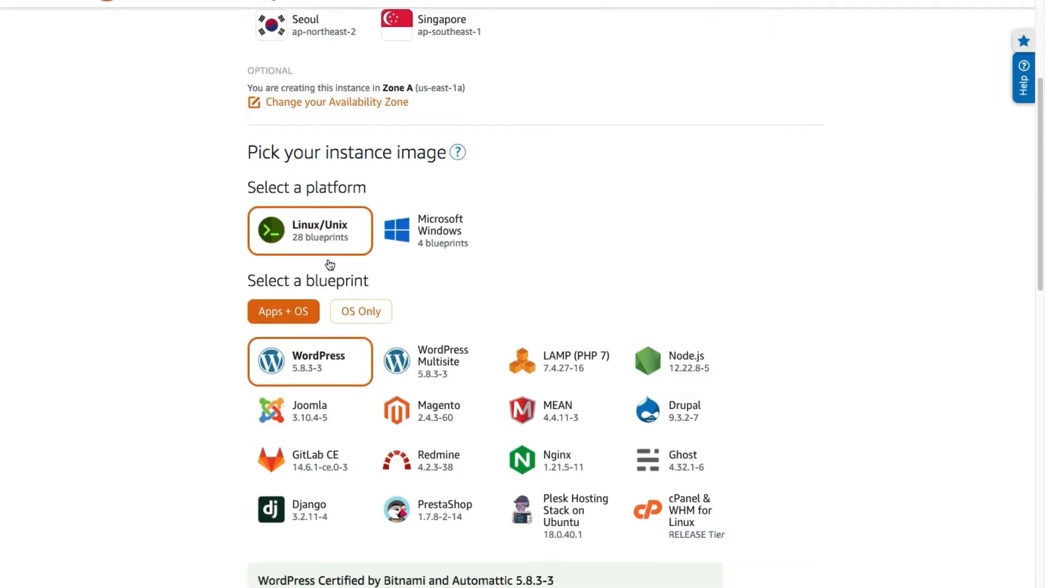
click(342, 249)
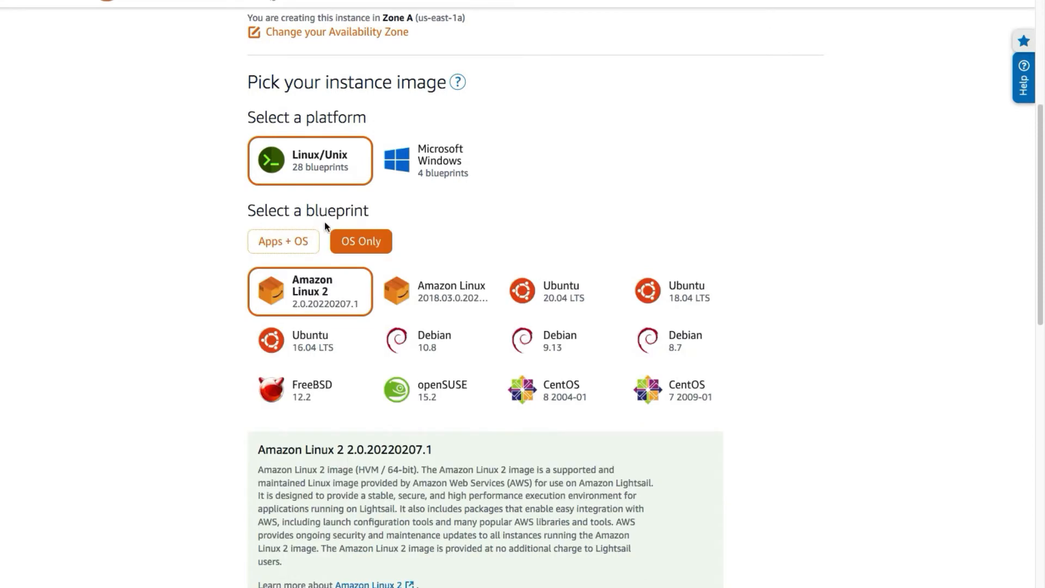
click(311, 340)
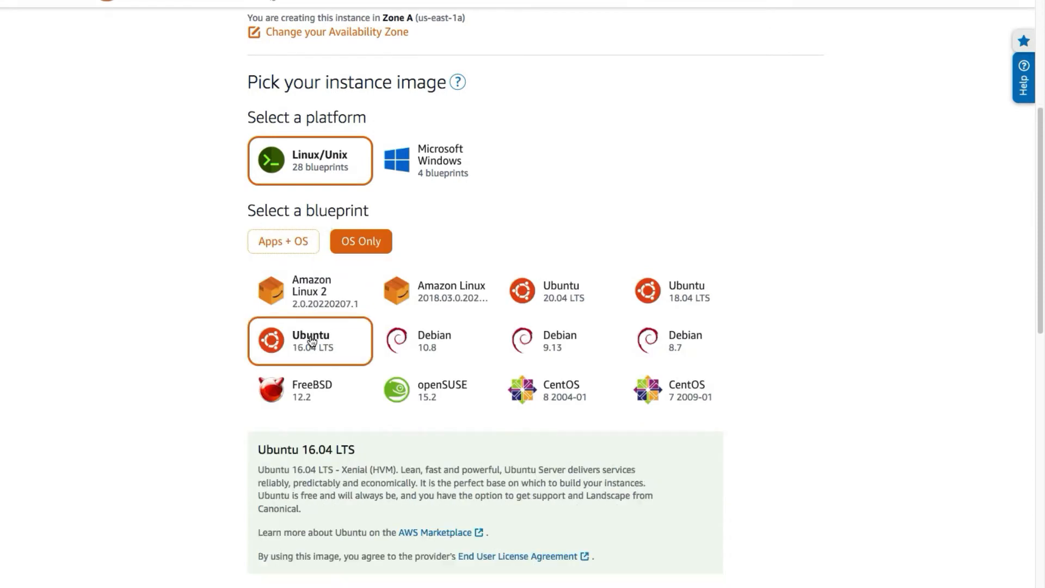
- Compare the available monthly instance plans and select the $3.5 USD plan
scroll(311, 341, down, 10)
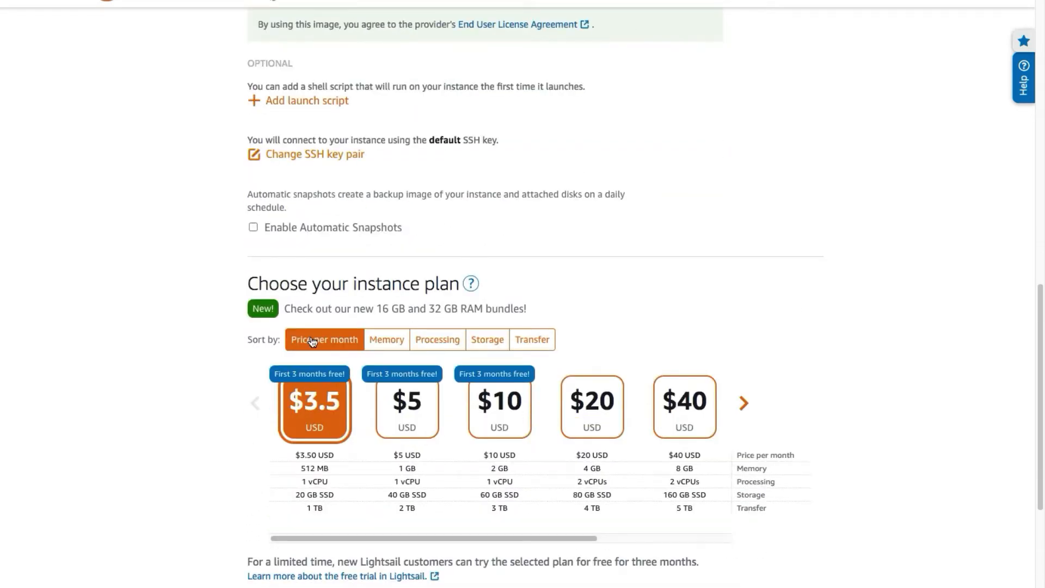
scroll(311, 340, down, 2)
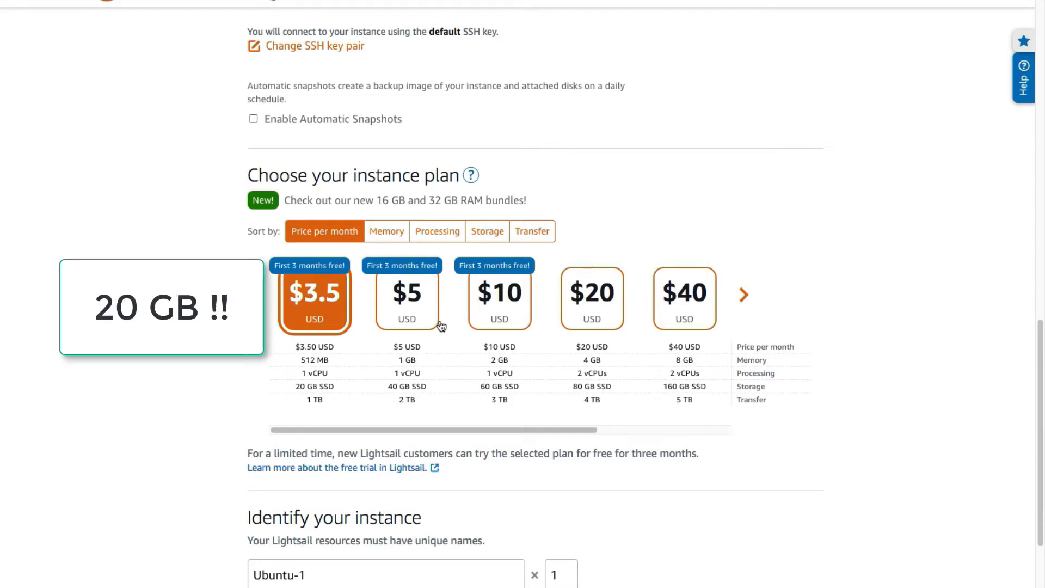
click(422, 319)
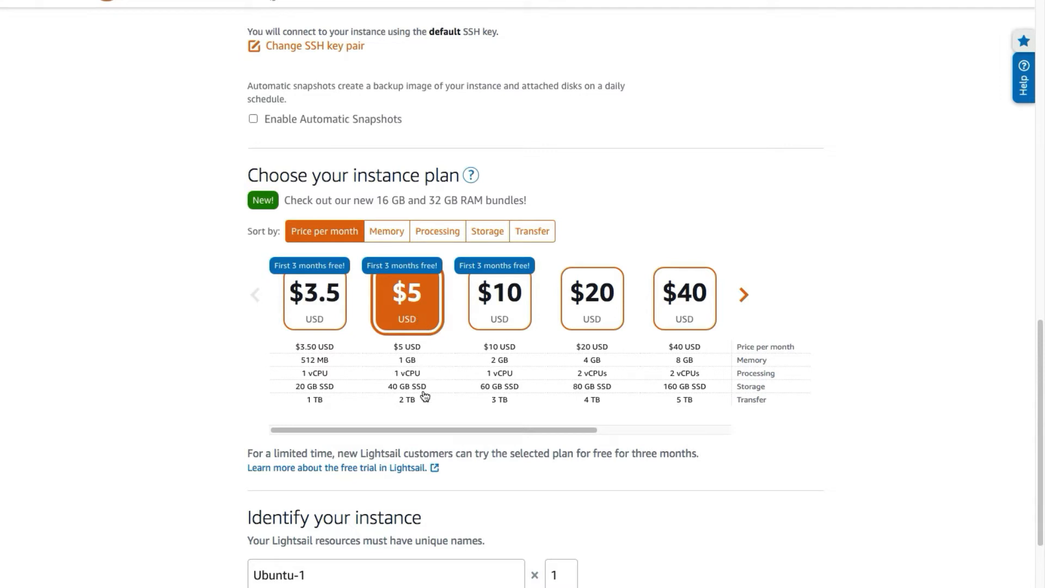
click(502, 298)
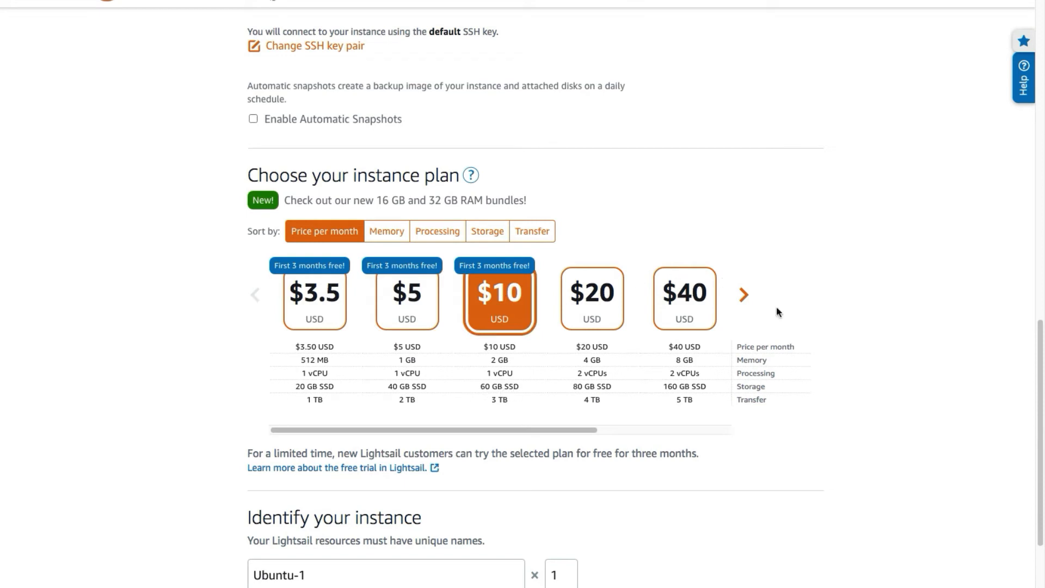
click(745, 297)
click(750, 297)
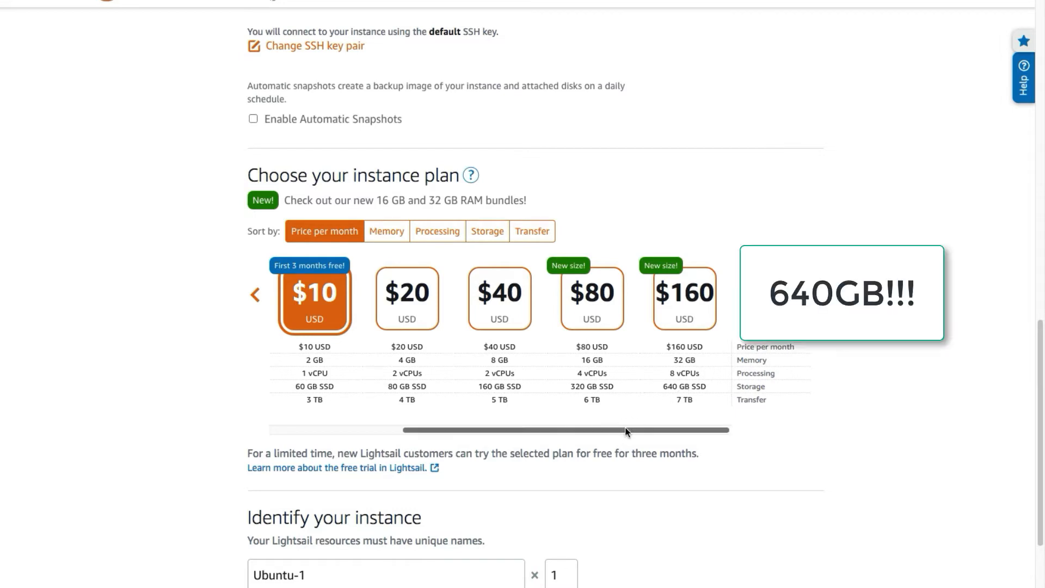
drag(624, 430, 491, 430)
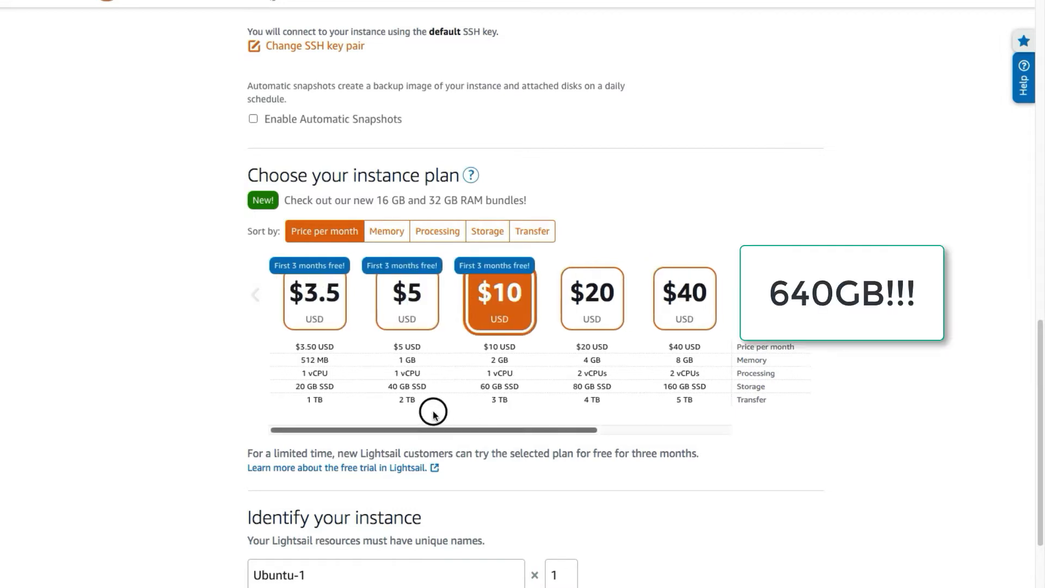
click(327, 303)
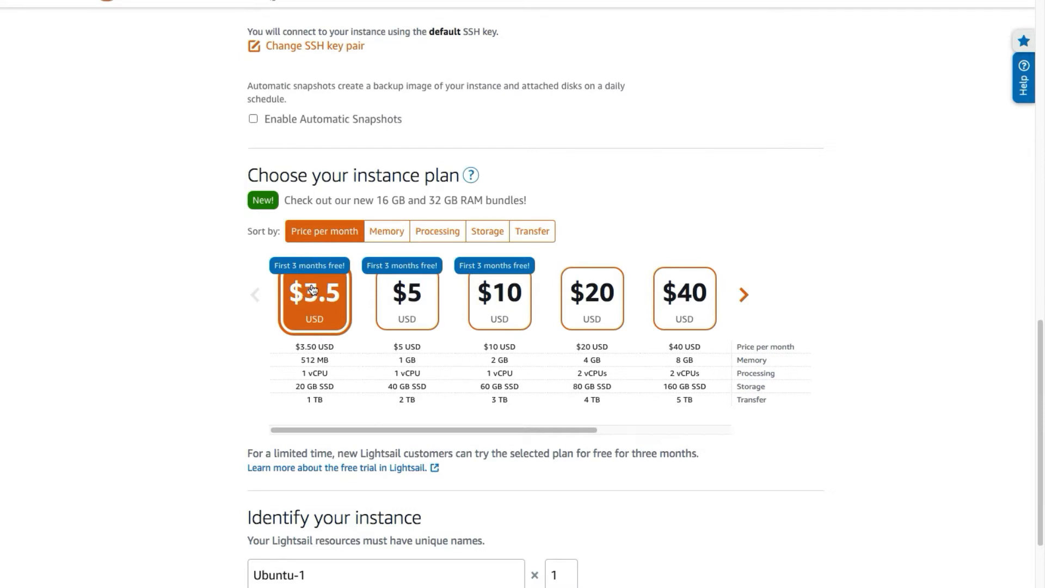
- Name the instance FTP-SERVER and create it
scroll(395, 456, down, 3)
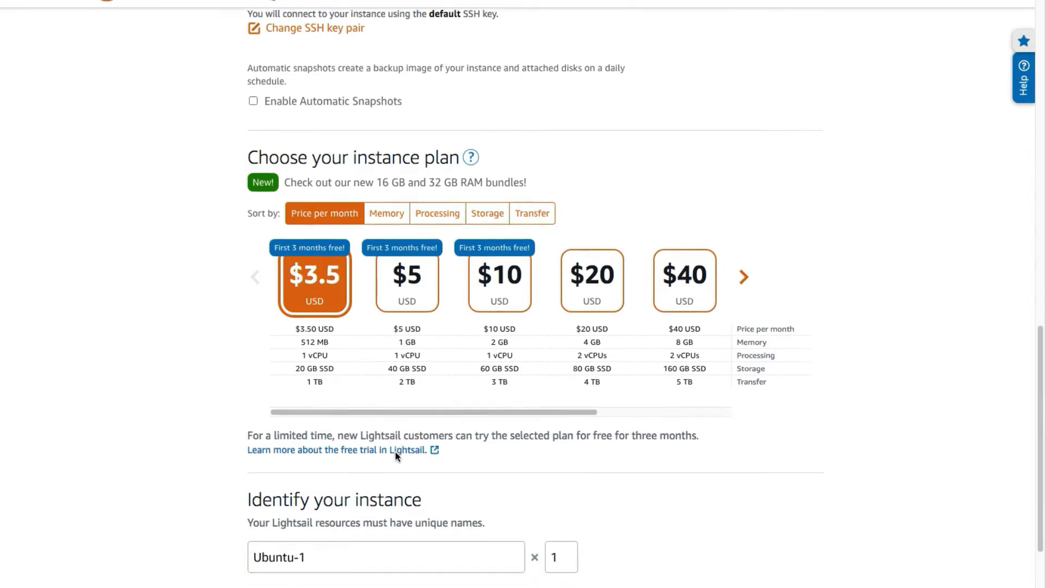
scroll(395, 453, down, 2)
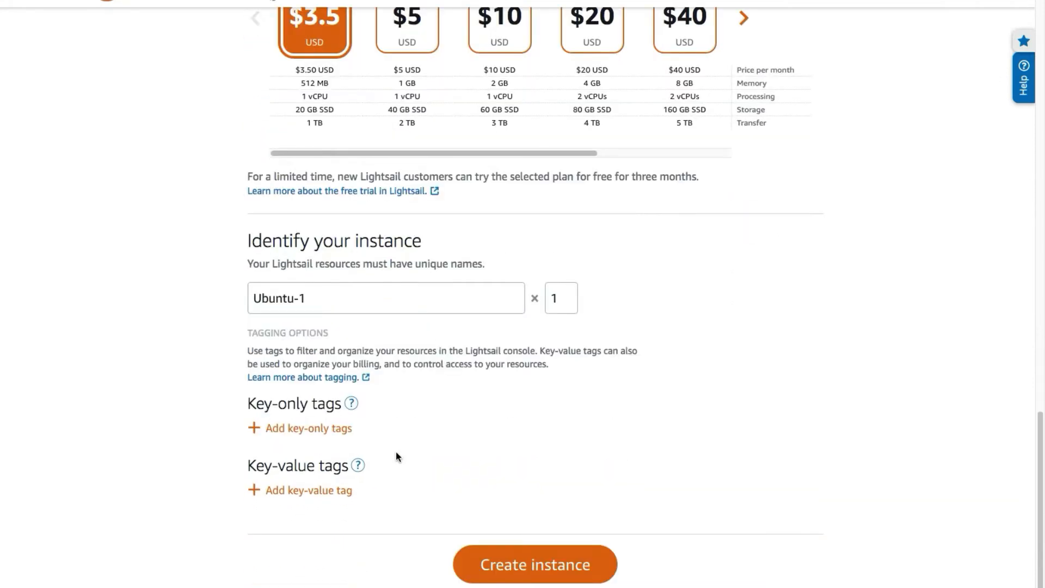
triple_click(342, 306)
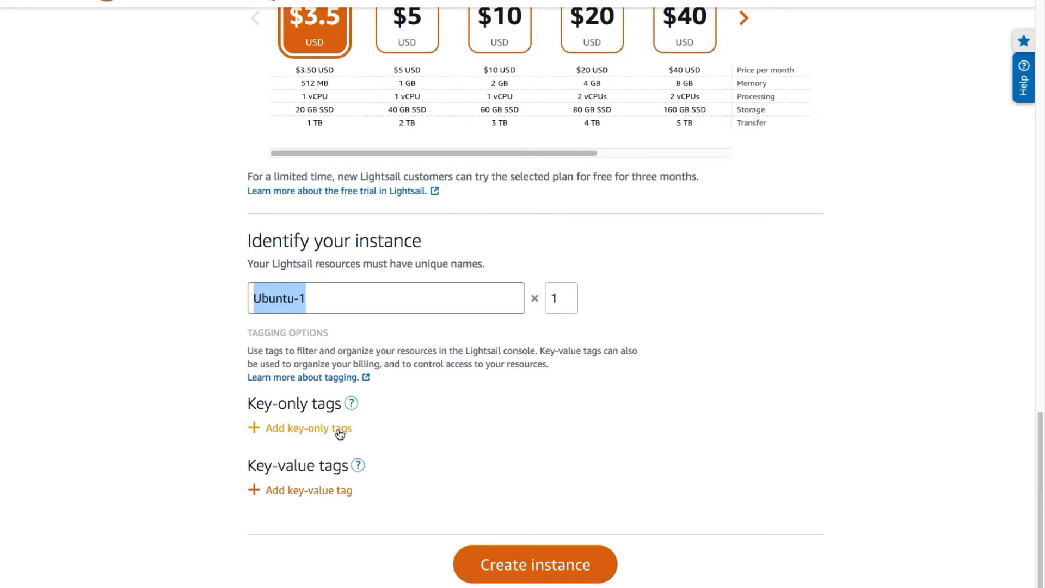
text(F)
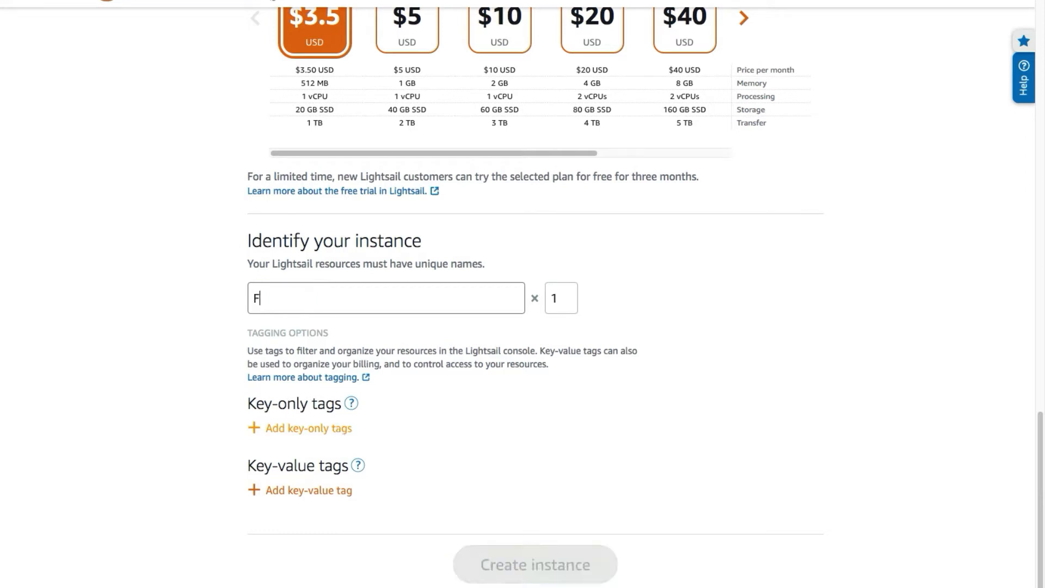
text(TP-SERVER)
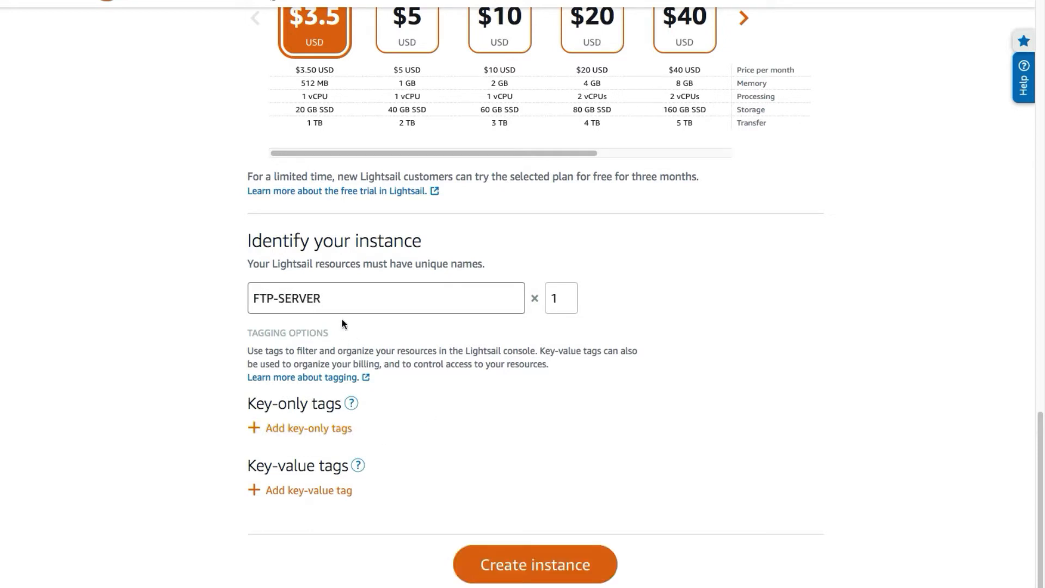
scroll(416, 507, down, 1)
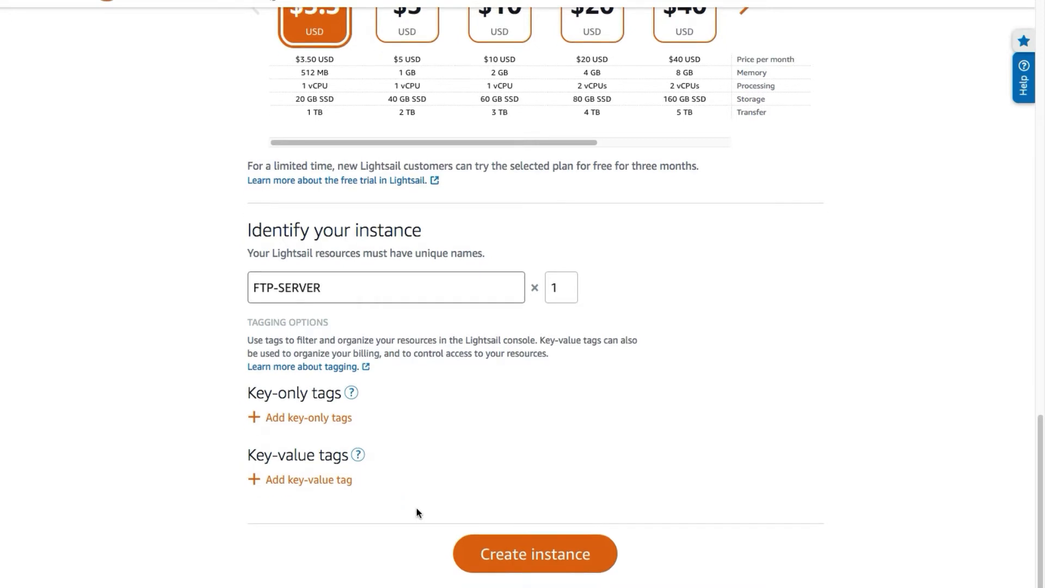
click(570, 509)
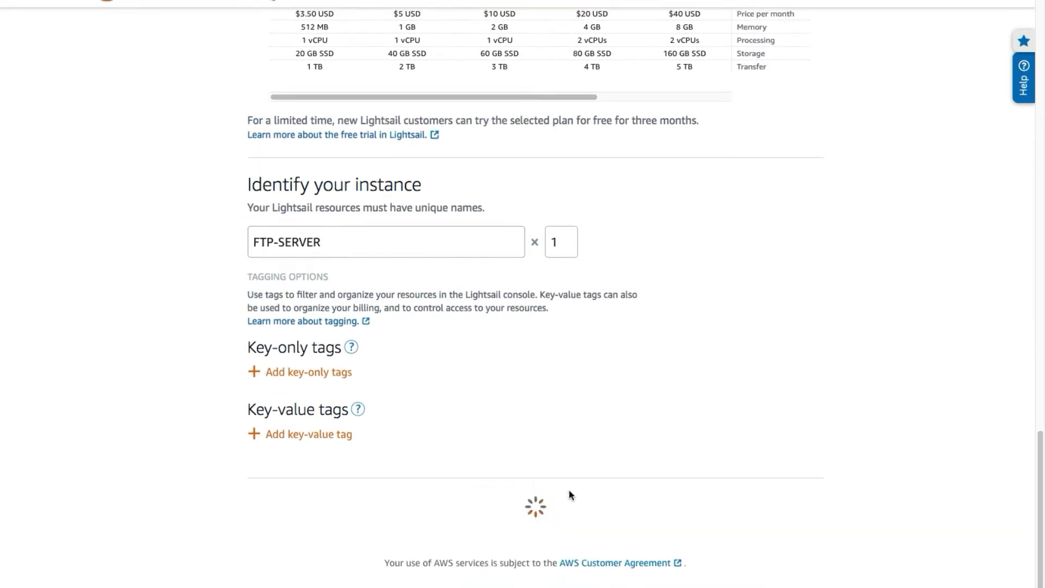
- Start creating a static IP in the Lightsail networking section and attach it to the FTP-SERVER instance
scroll(397, 469, up, 10)
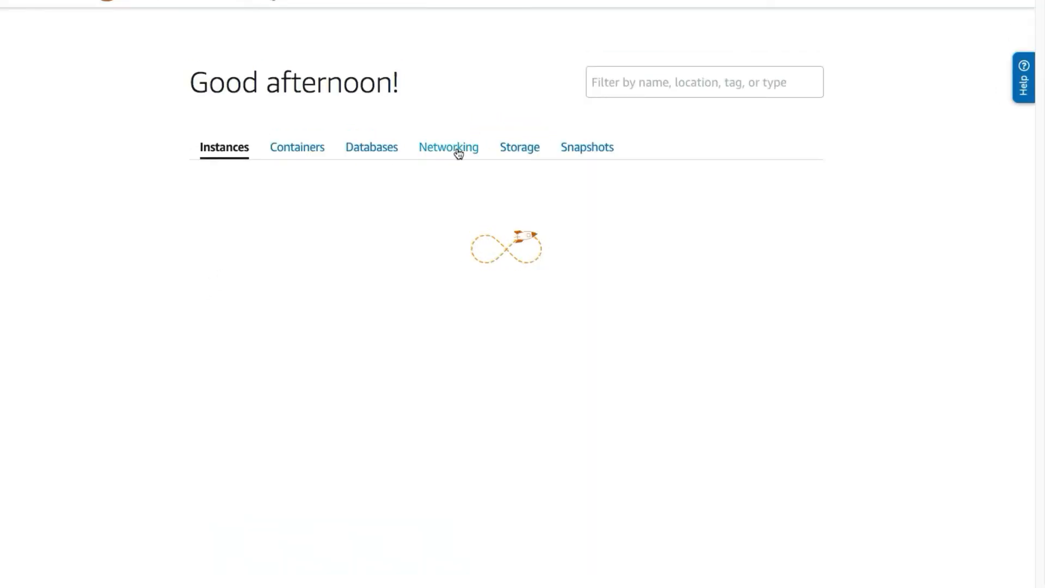
click(456, 148)
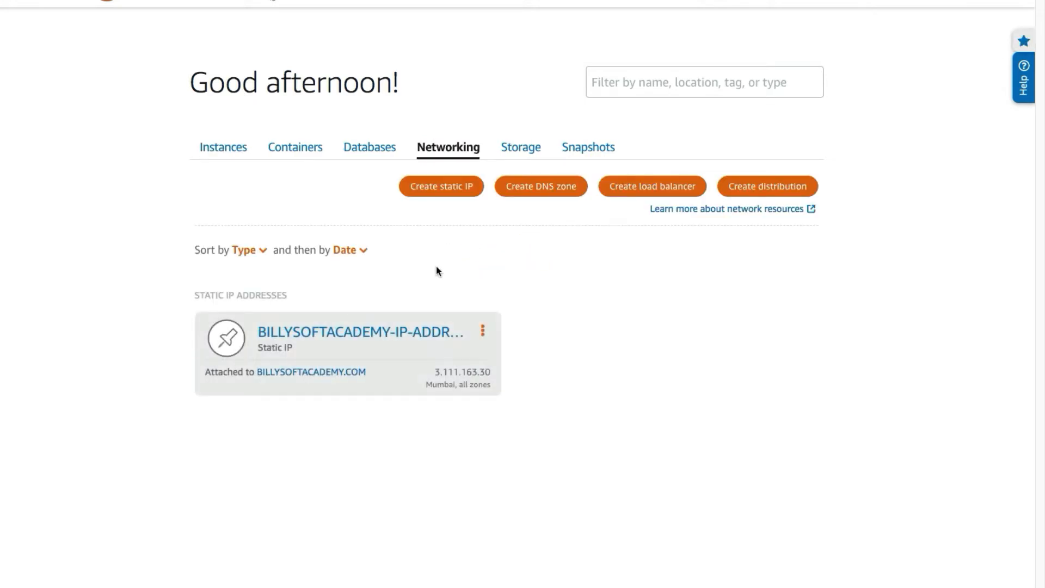
click(442, 189)
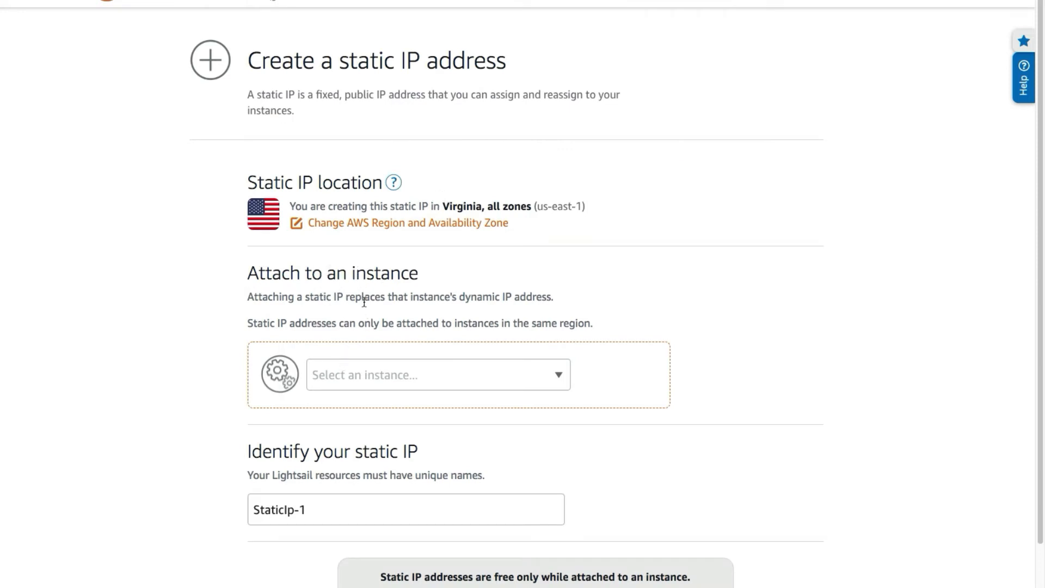
click(388, 374)
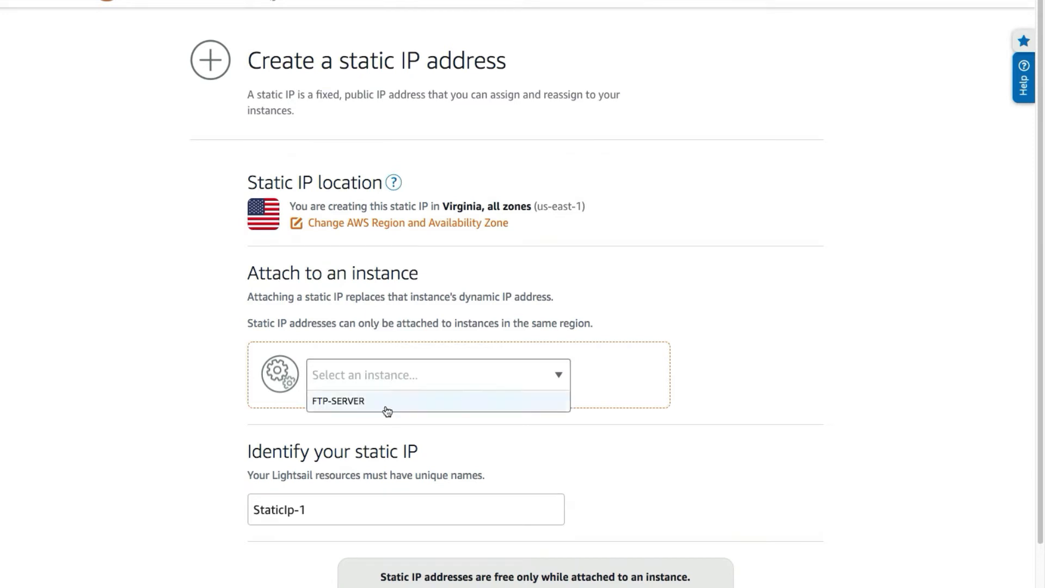
click(388, 408)
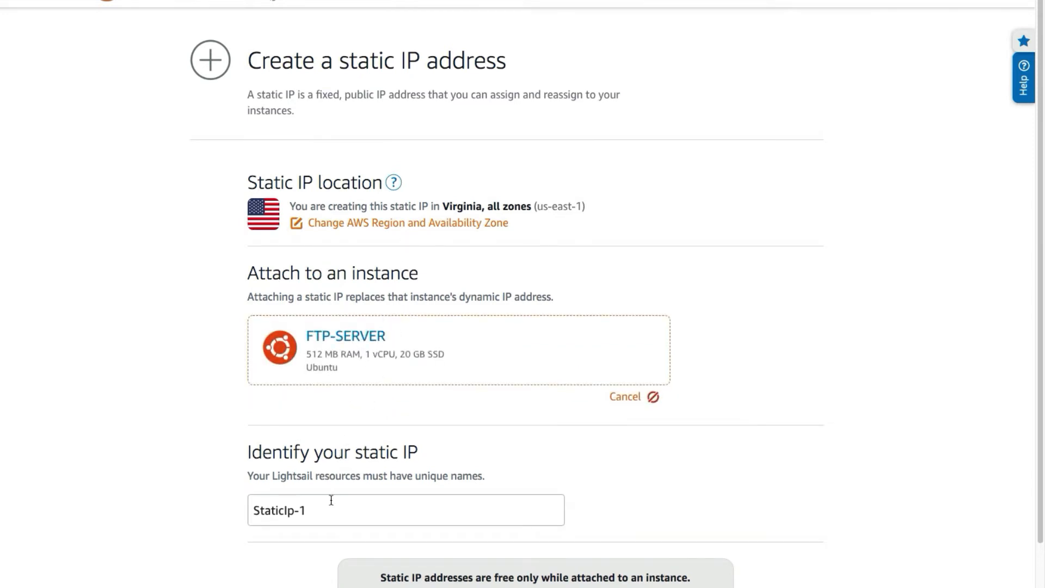
- Name the static IP FTP-SERVER-PUBLIC-IP-ADDRESS and create it
click(210, 505)
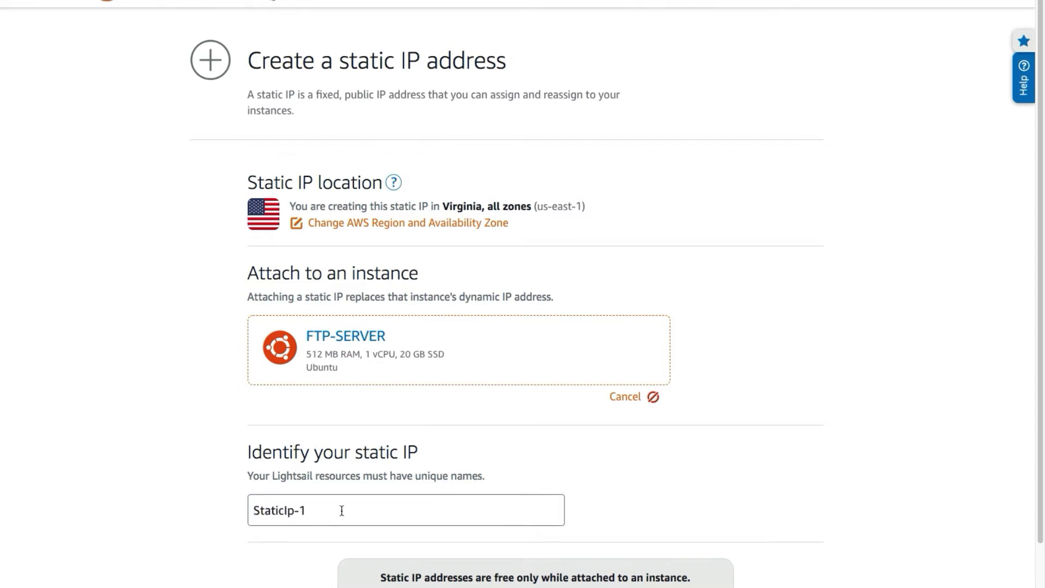
drag(341, 510, 191, 493)
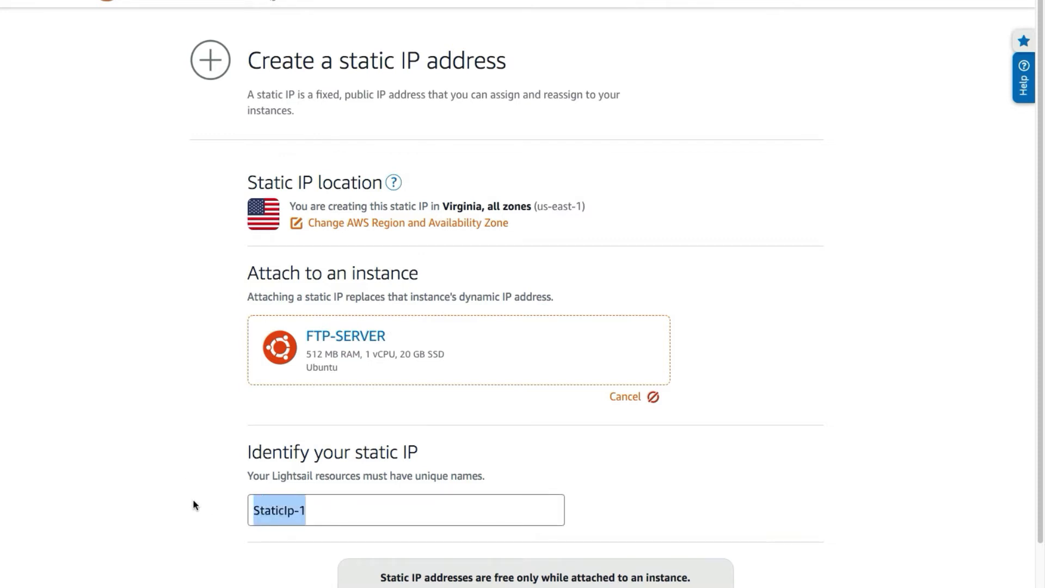
text(FTP-)
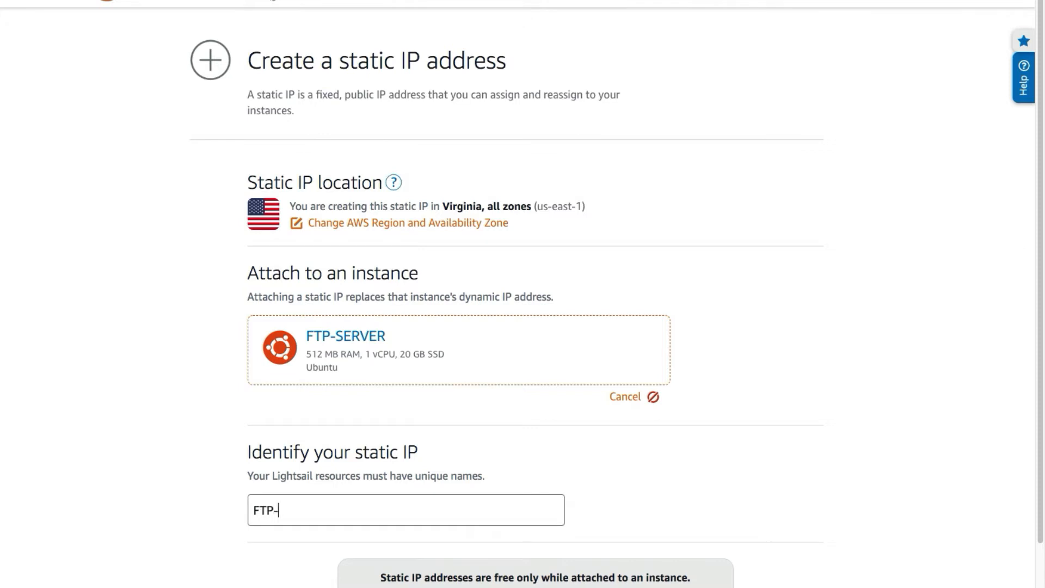
text(SERVER-PUBLIC)
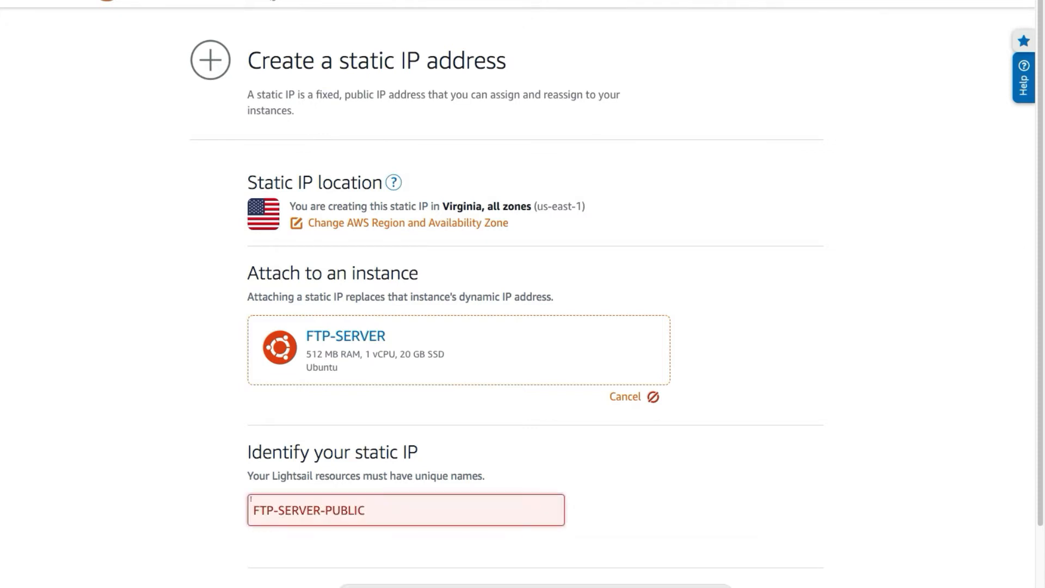
key(BackSpace)
text(-)
text(IP)
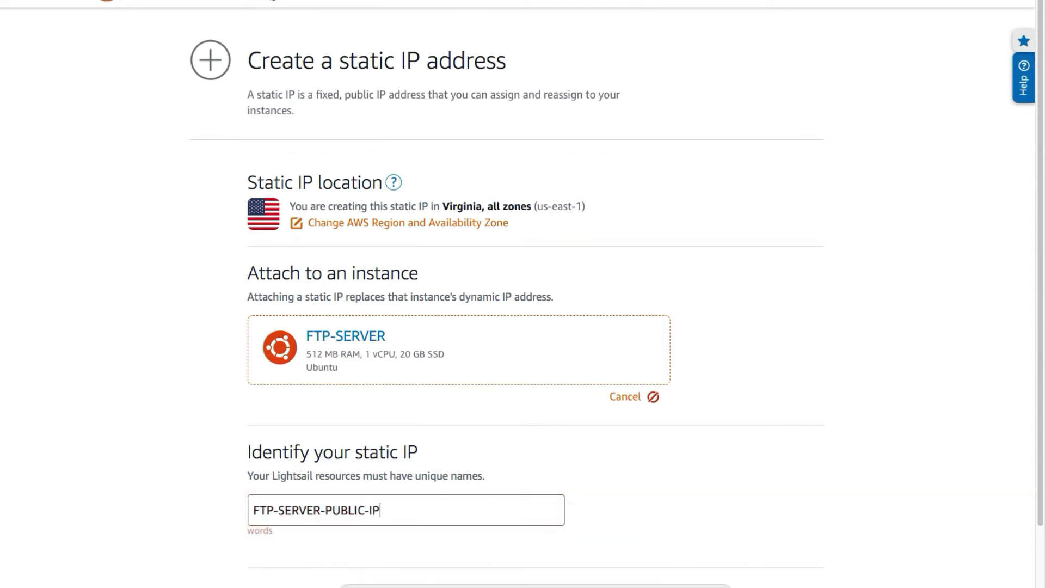
text(-ADDRESS)
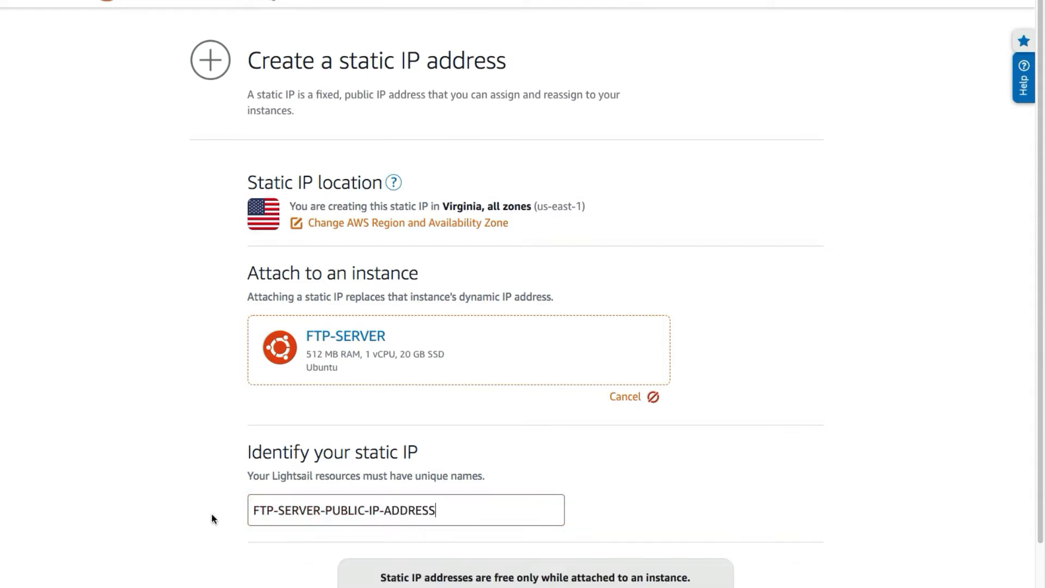
scroll(211, 514, down, 2)
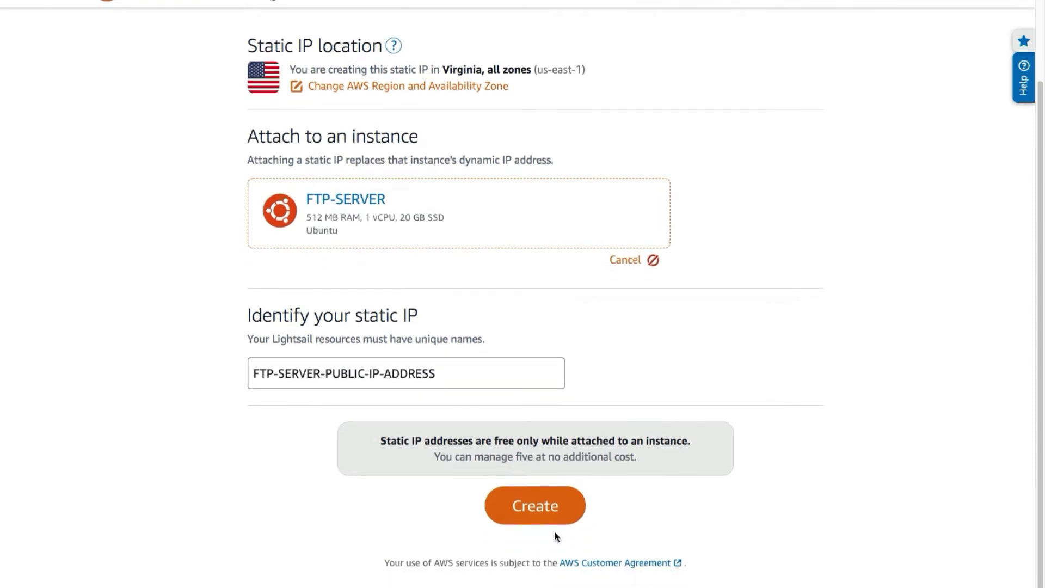
click(554, 514)
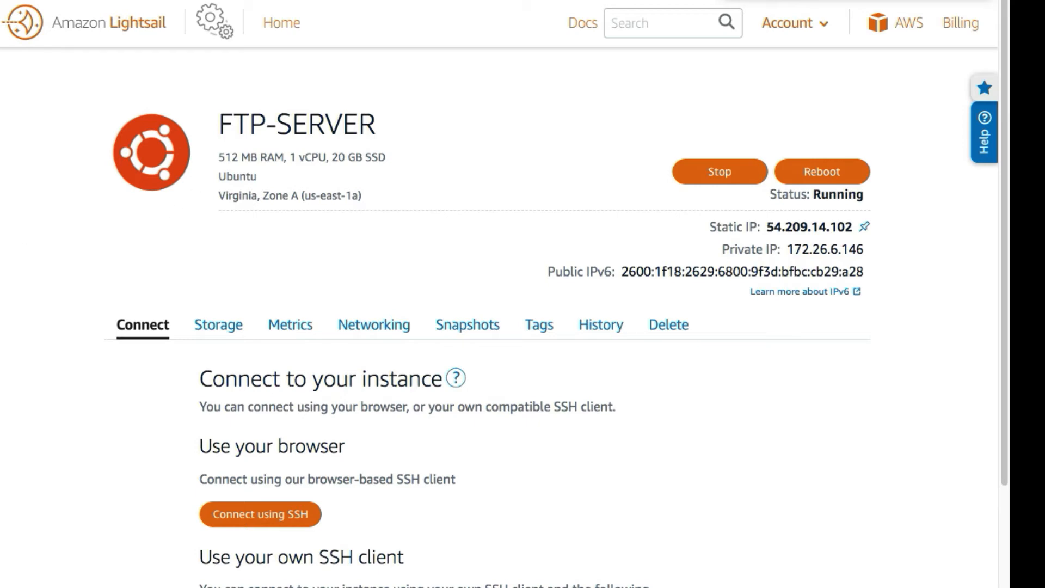
- Look up the account's default SSH key for Virginia (us-east-1) and return to the FTP-SERVER instance page
click(795, 25)
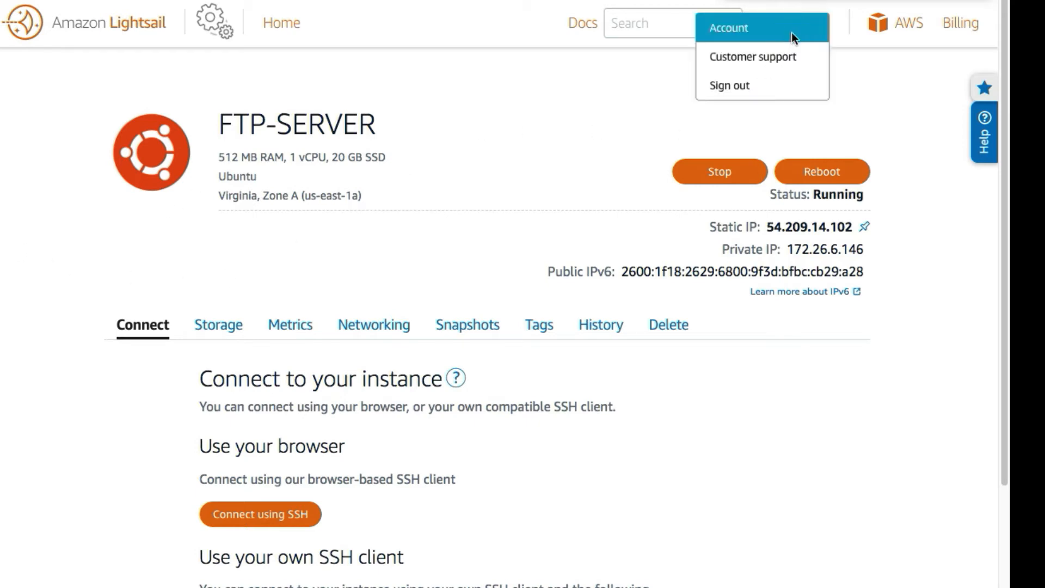
click(791, 32)
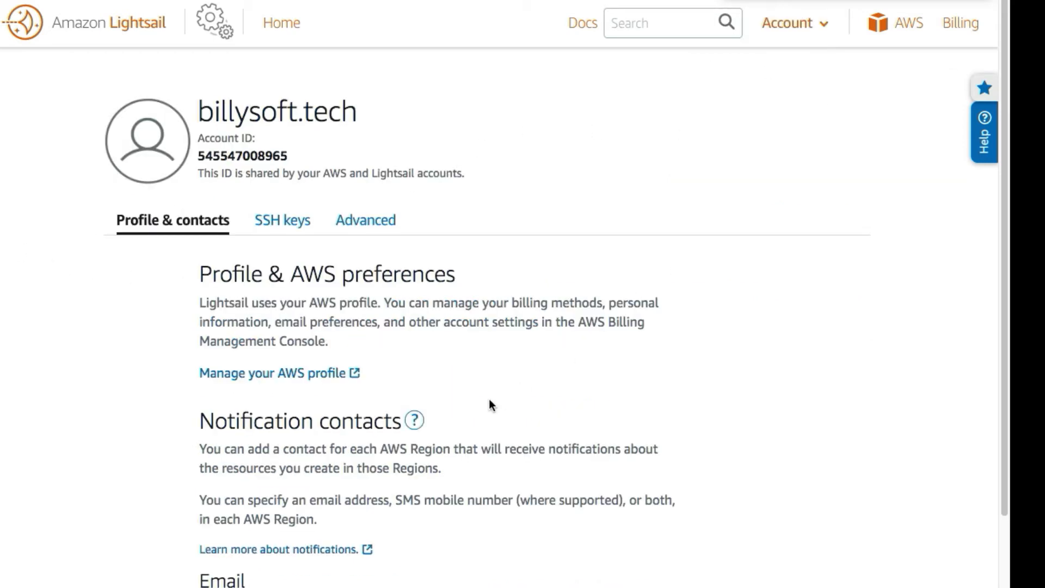
click(275, 221)
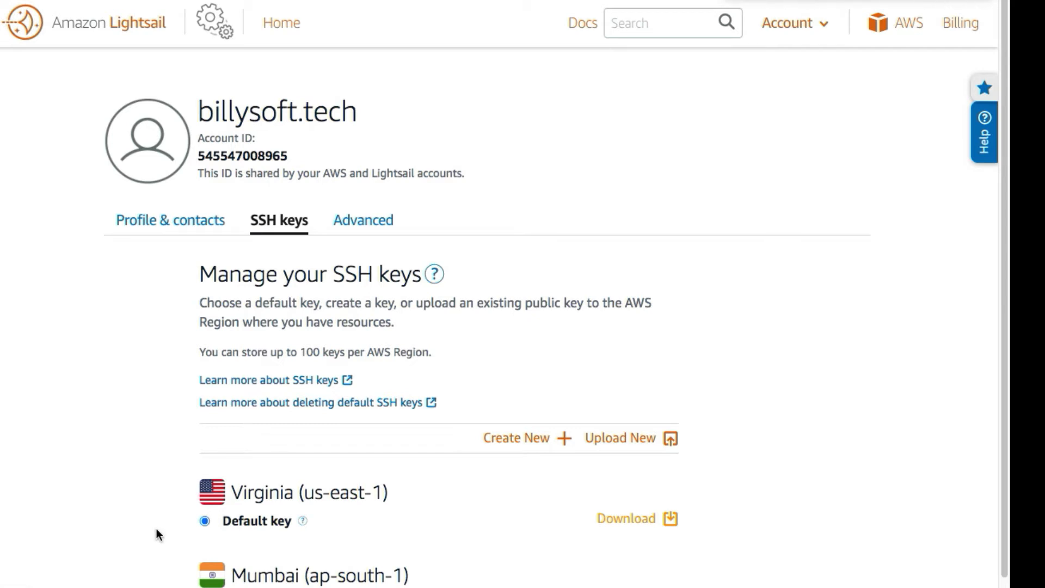
click(281, 23)
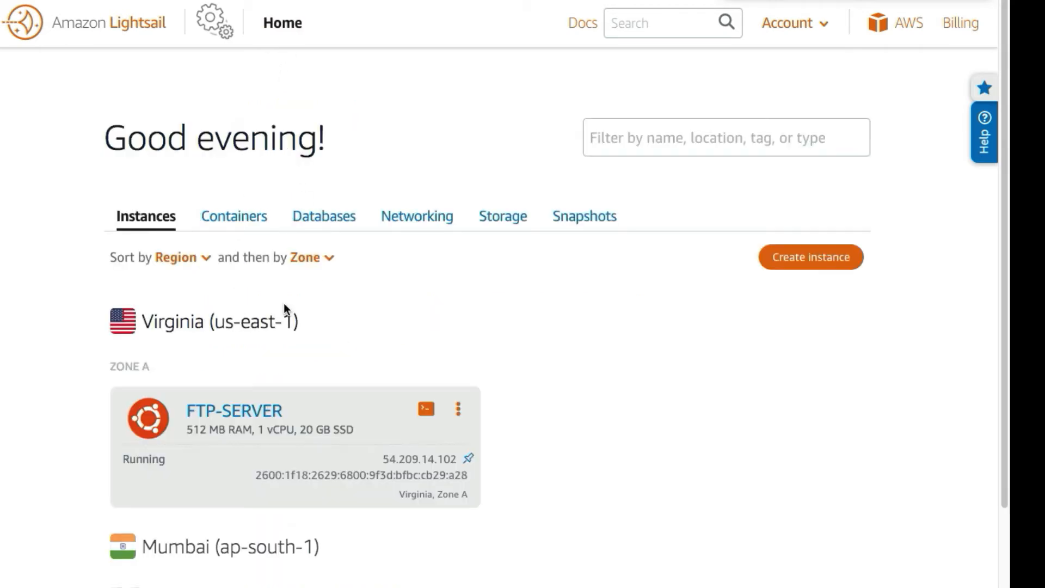
click(223, 414)
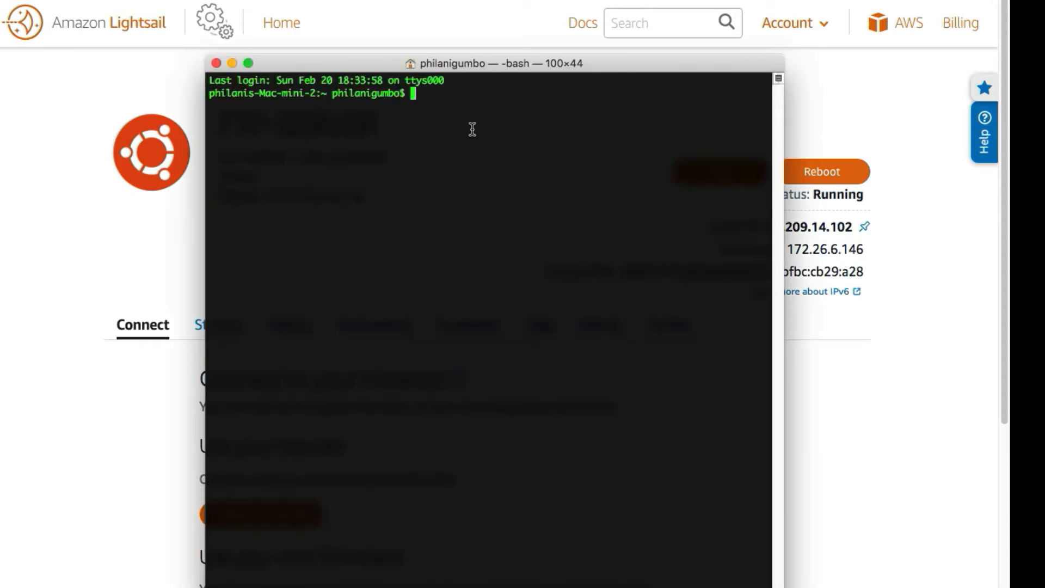
- Switch to the terminal and change the working directory to Downloads
text(CD)
key(BackSpace)
key(BackSpace)
key(BackSpace)
text(cd d0)
key(BackSpace)
key(BackSpace)
text(Dow)
key(Tab)
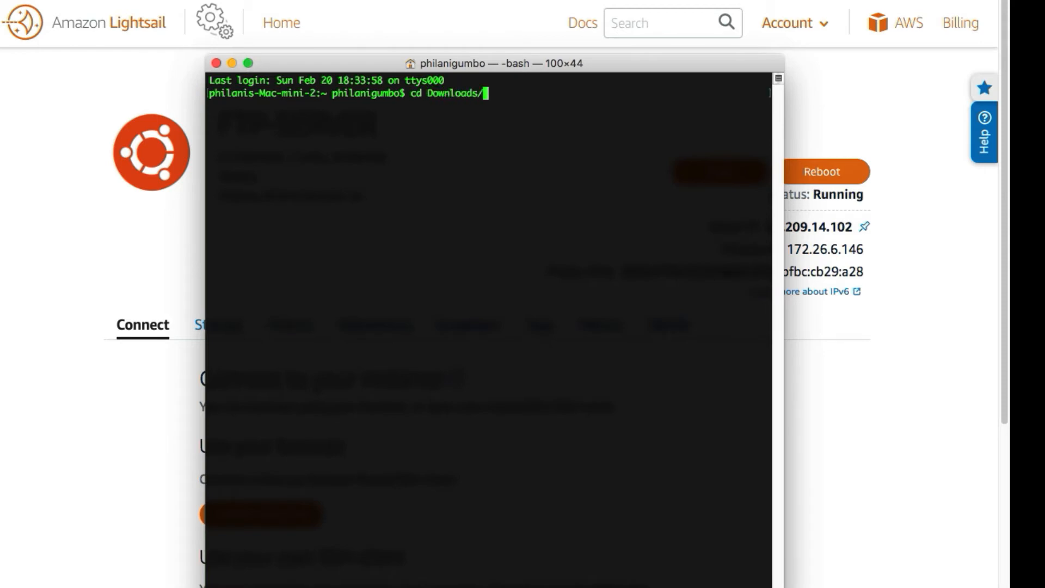
key(Return)
key(Return)
key(Return)
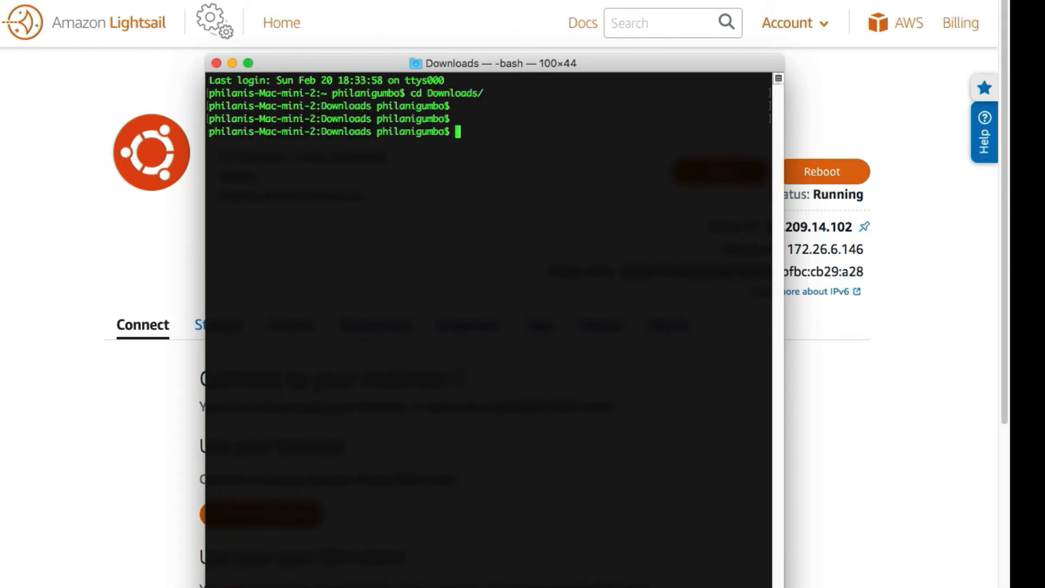
- Set the permissions of LightsailDefaultKey-us-east-1.pem to 400 with chmod
text(chmod 400 Lig)
key(Tab)
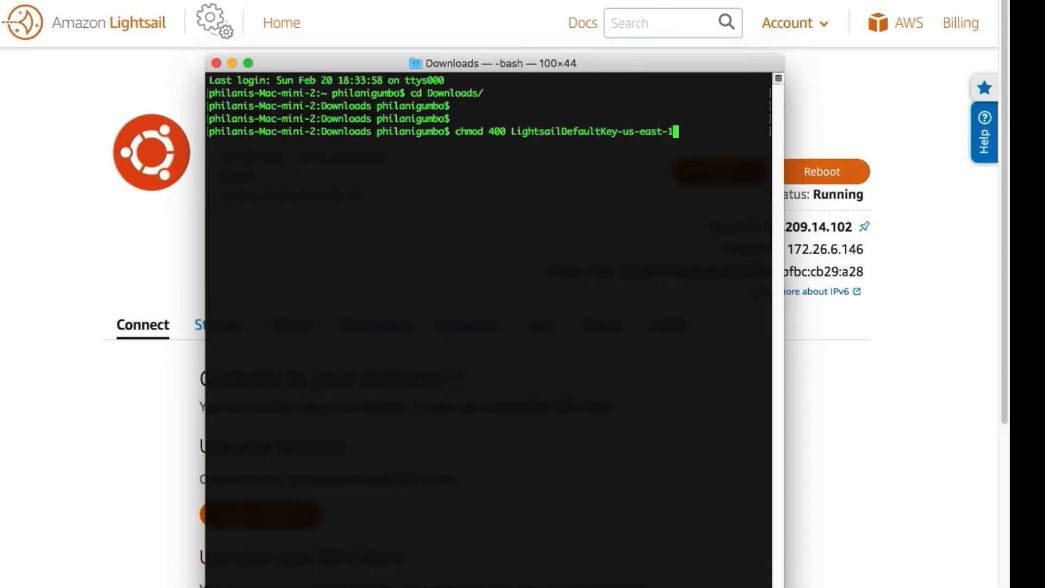
text(.pem)
key(Return)
key(Return)
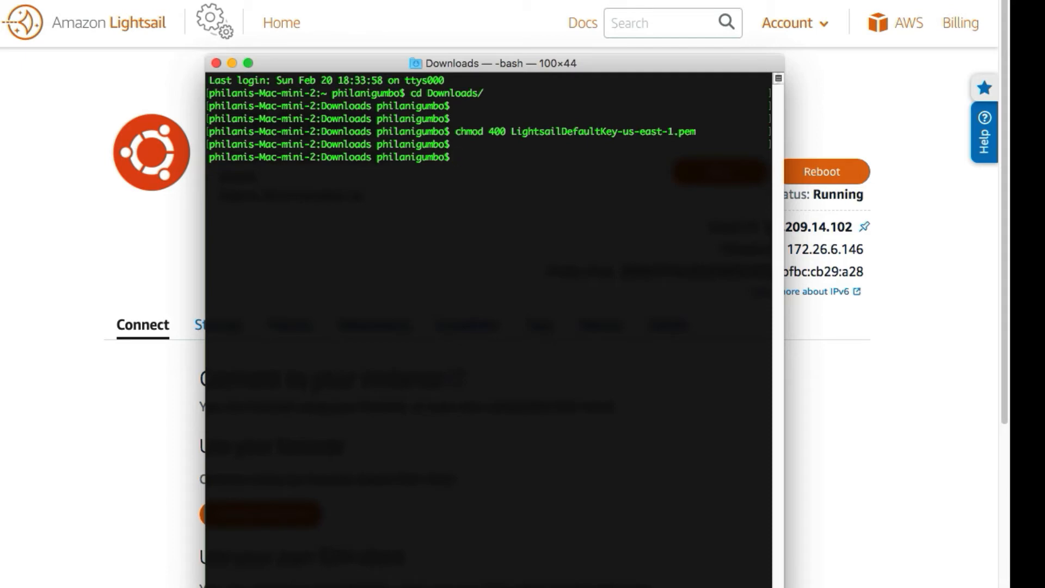
- Compose an ssh command that uses the key file LightsailDefaultKey-us-east-1.pem and the user ubuntu, leaving the host open
text(ssh )
text(-i ')
text(L)
key(Tab)
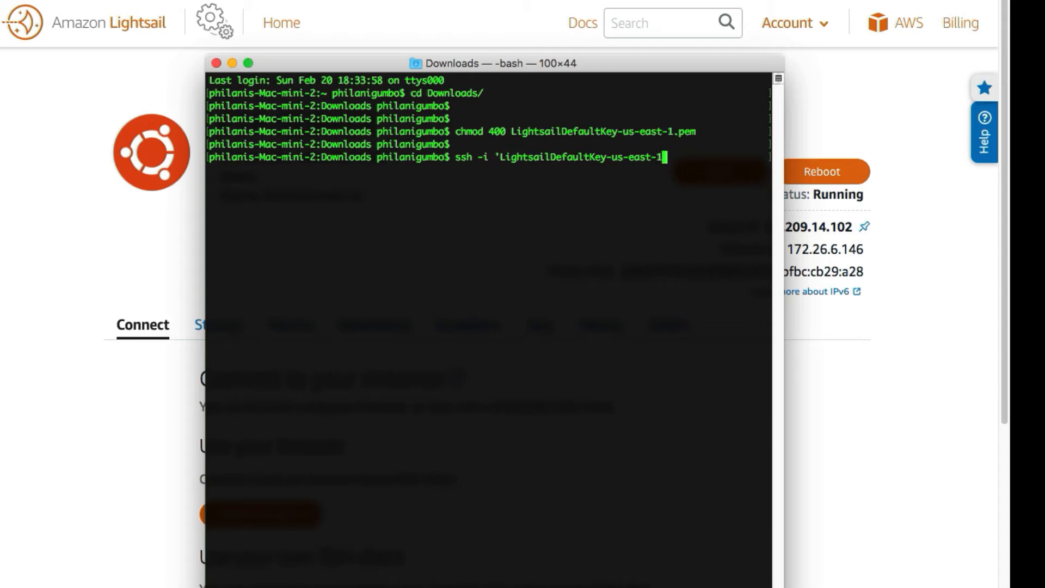
text(.pem' ubuntu)
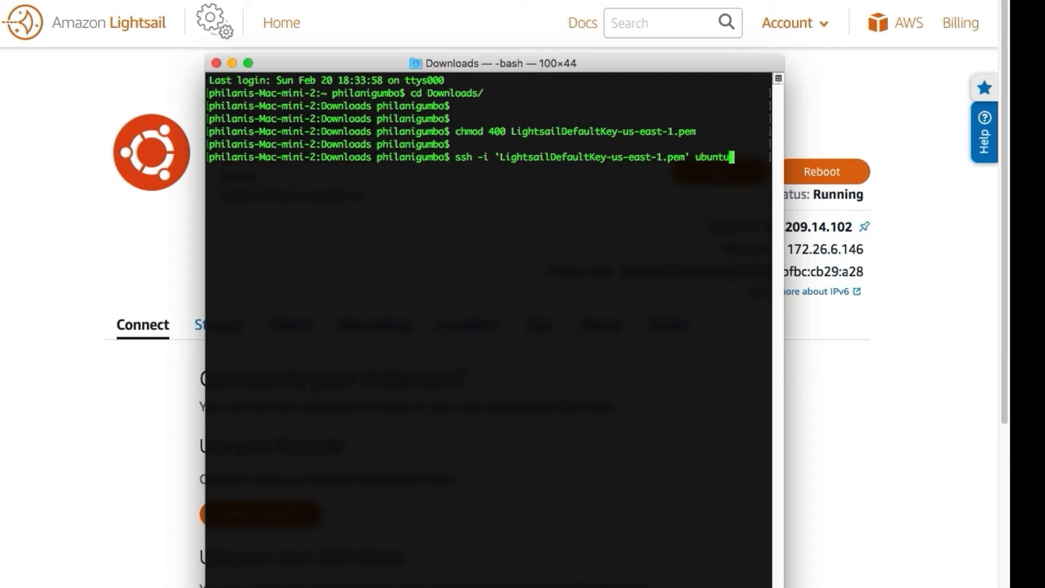
text(@)
- Copy the instance's public address 54.209.14.102 from its Lightsail page into the ssh command and connect to the server
click(114, 427)
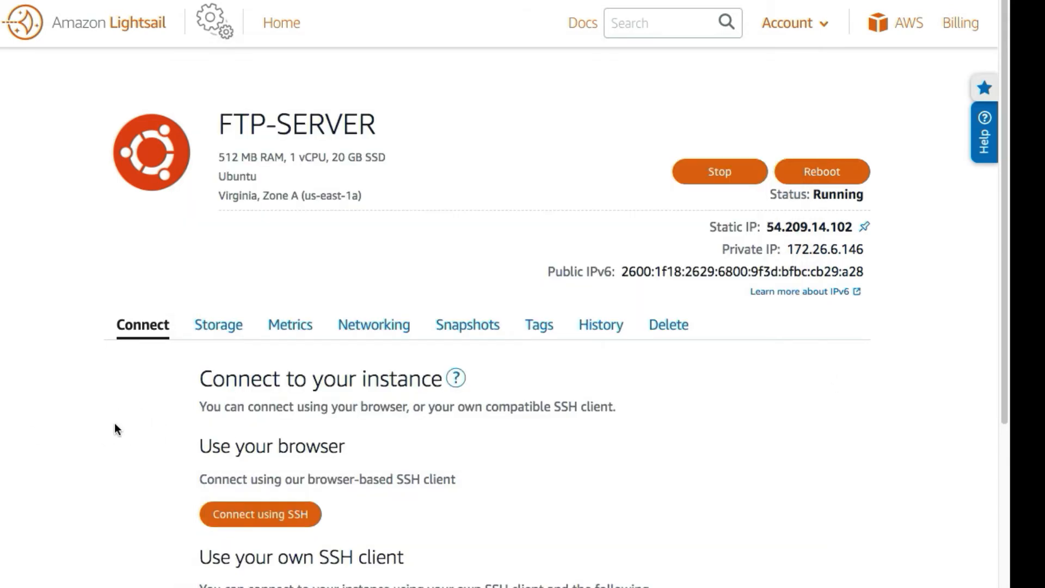
scroll(114, 427, down, 3)
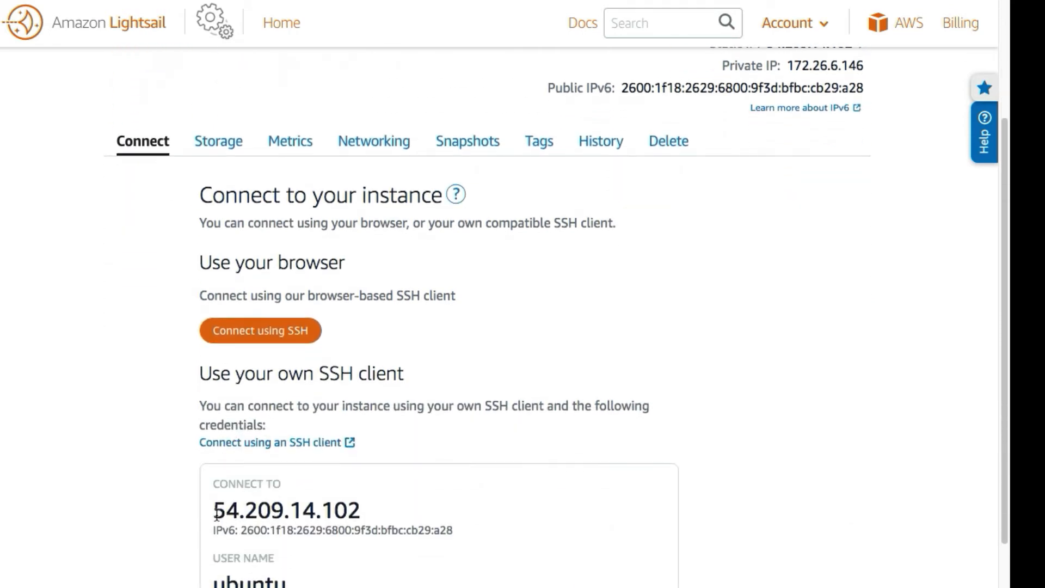
drag(213, 512, 434, 517)
right_click(336, 512)
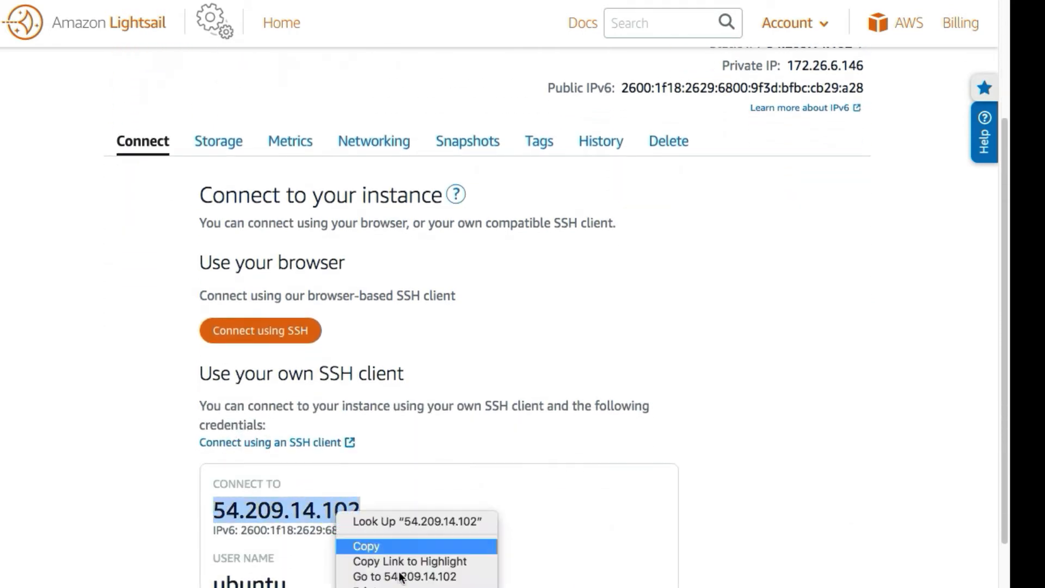
click(381, 546)
key(super+Tab)
right_click(511, 248)
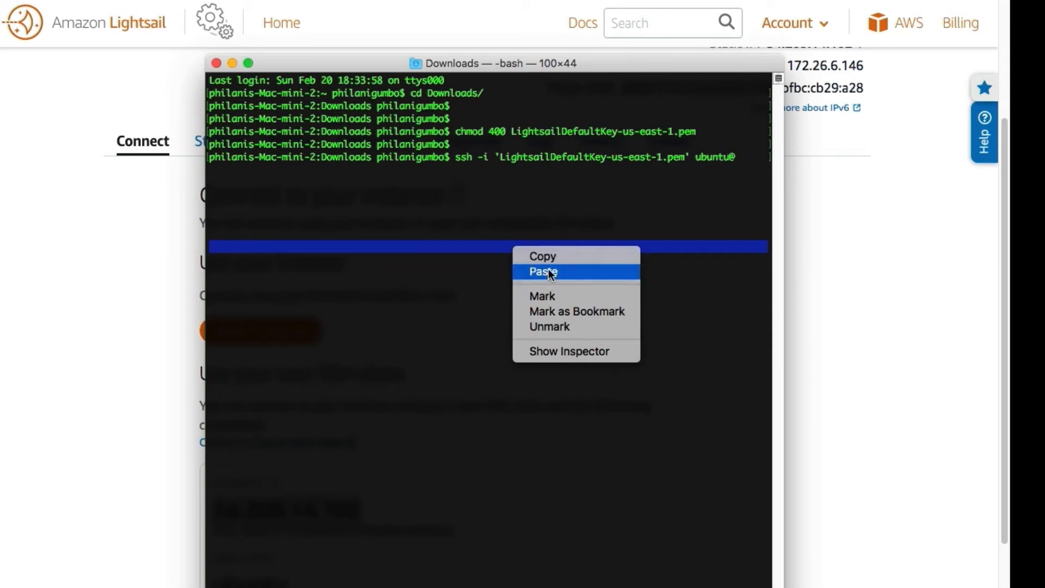
click(545, 272)
key(Return)
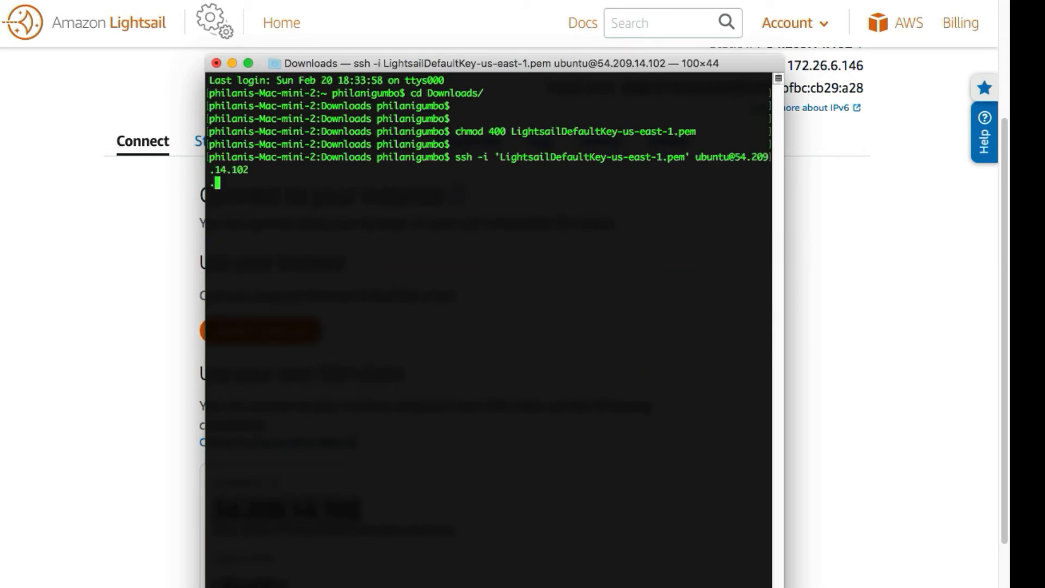
key(BackSpace)
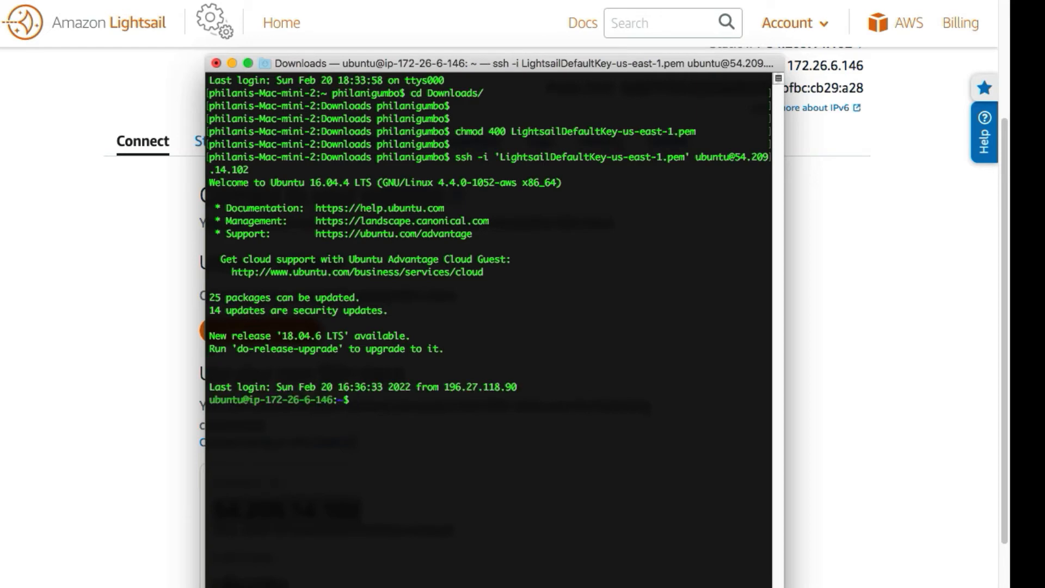
key(Return)
key(Return)
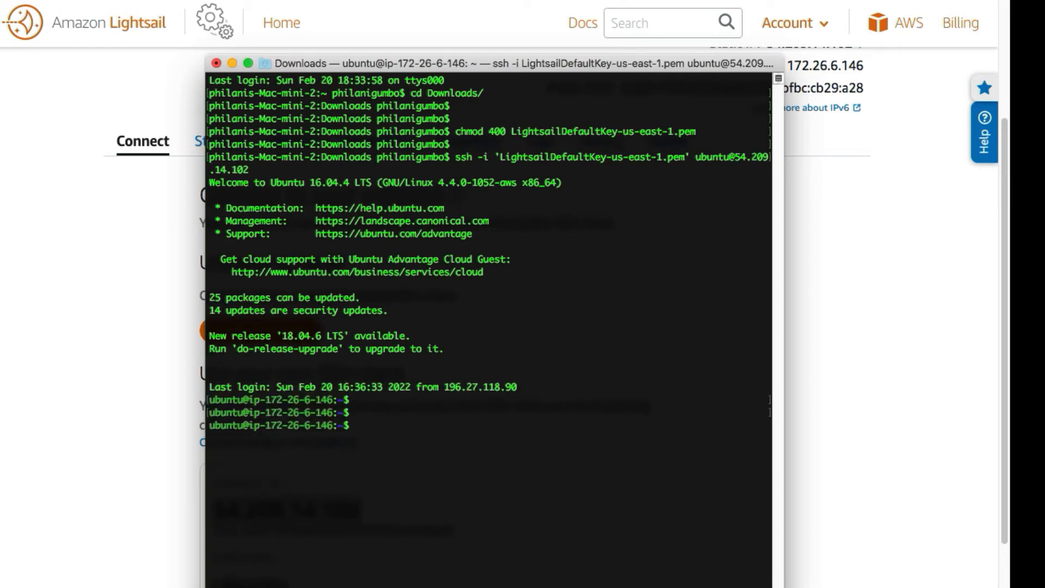
- Switch to the root user with sudo su and clear the terminal
text(sudo su)
key(Return)
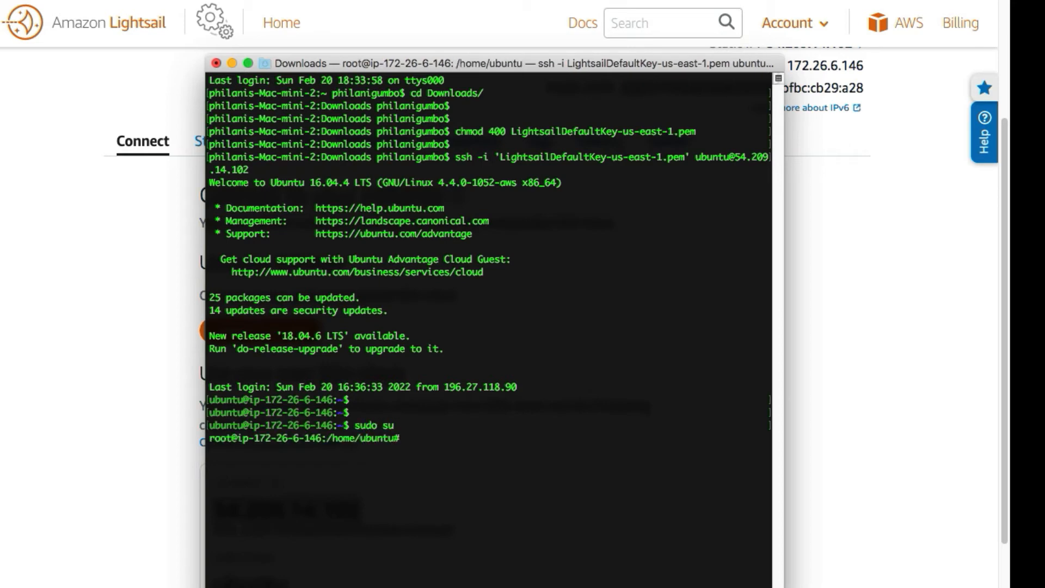
text(clea)
text(r)
key(Return)
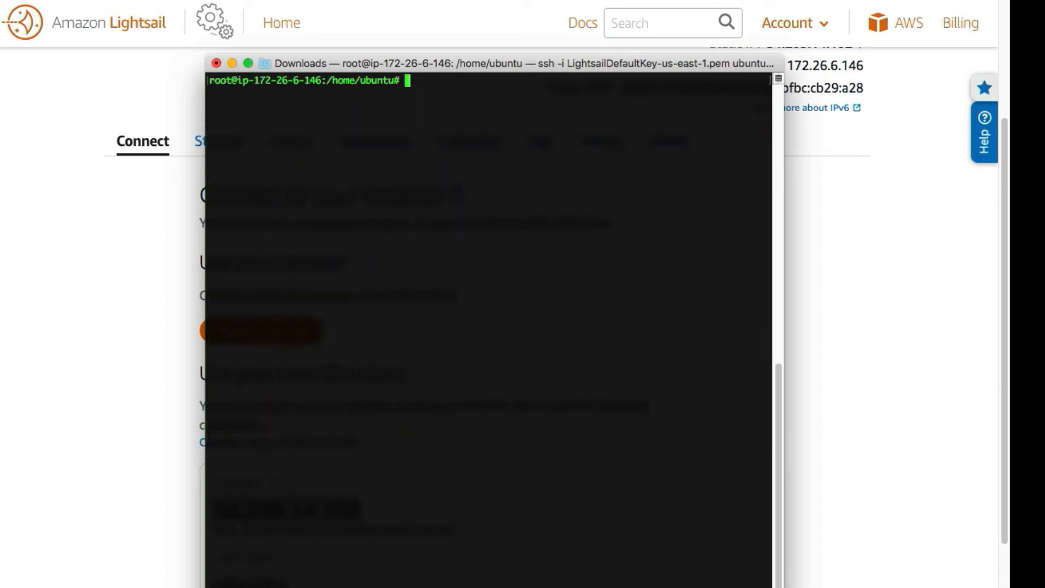
key(Return)
key(Return)
key(Return)
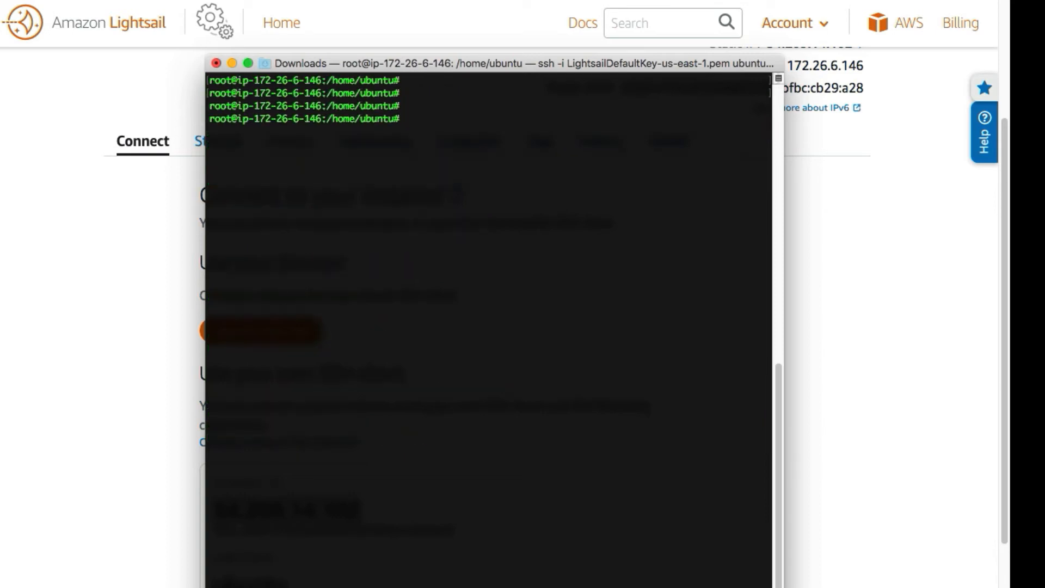
- Try to update the package lists and upgrade the packages with "ap-get update && apt-get upgrade"
text(apt -g)
key(BackSpace)
key(BackSpace)
key(BackSpace)
key(BackSpace)
text(-get update && apt)
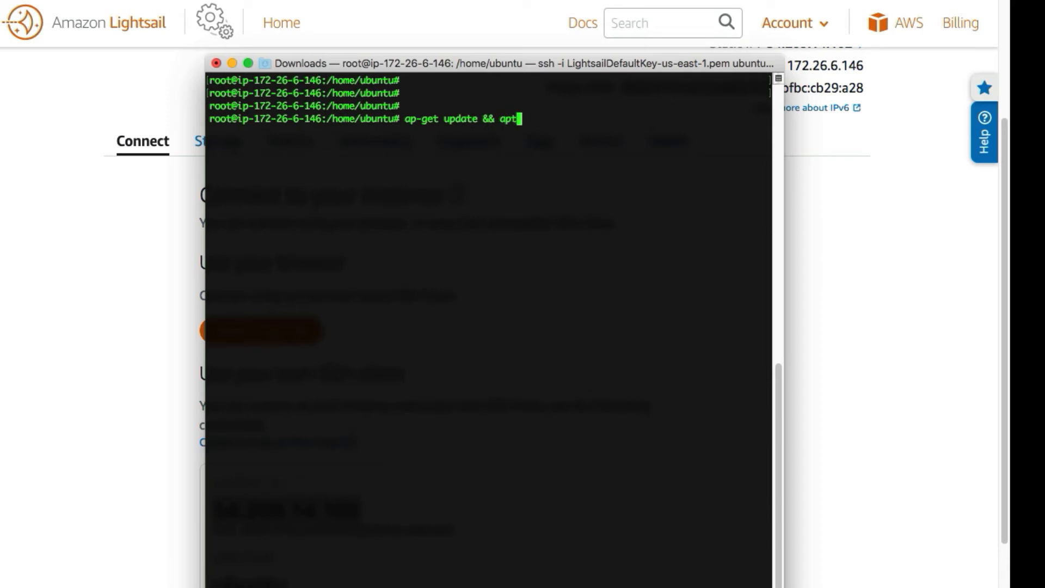
text(-get upgrade)
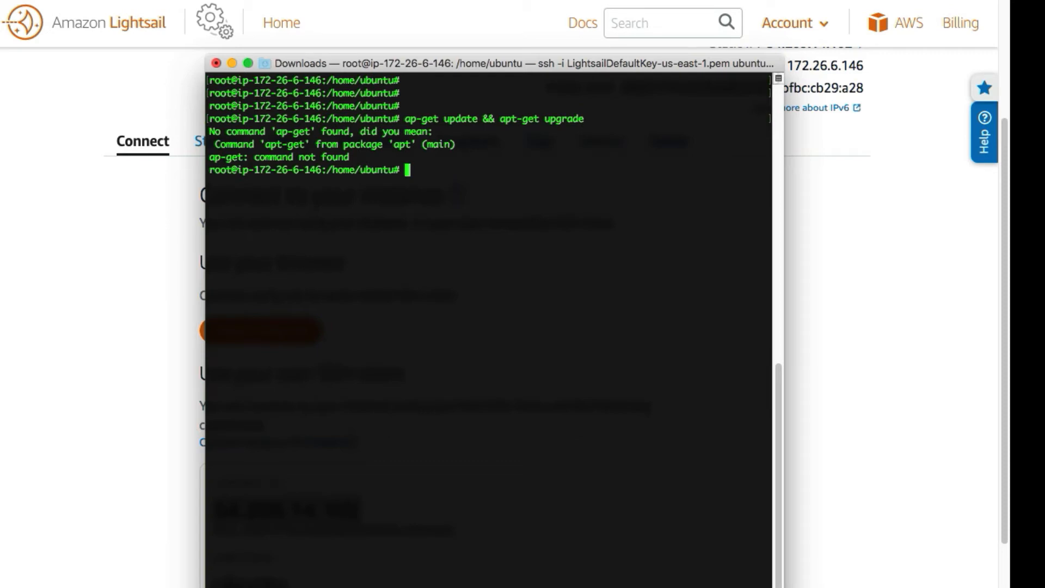
- Recall the update and upgrade command and try to correct the misspelled ap-get before rerunning it
key(Up)
key(Left)
key(Left)
key(Left)
key(Left)
key(Left)
key(Left)
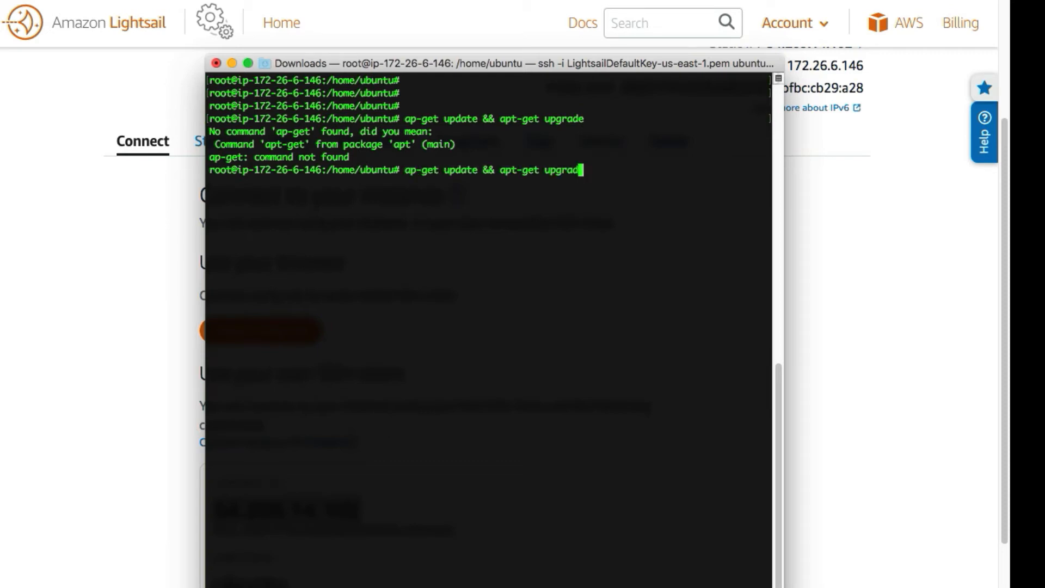
key(Left)
key(Left)
key(Left)
key(Left)
key(Left)
key(Left)
key(Left)
key(Left)
key(Left)
key(Left)
key(Left)
key(Left)
key(Left)
key(Left)
key(Left)
key(Left)
key(Left)
key(Left)
key(Left)
key(Left)
key(Left)
key(Left)
text(pt)
key(Return)
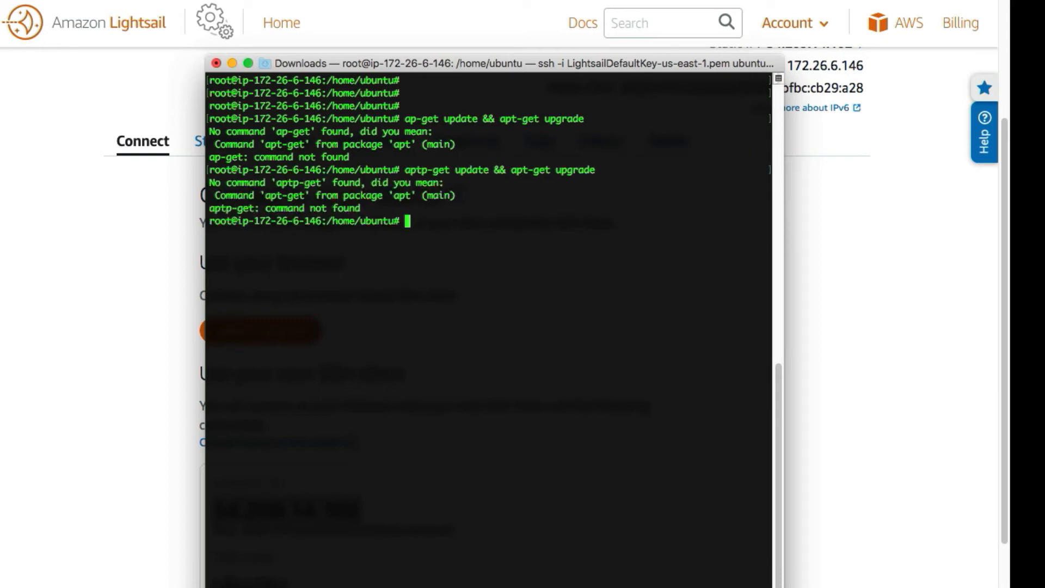
- Correct the recalled command's aptp-get to apt-get and run "apt-get update && apt-get upgrade"
key(Up)
key(Left)
key(Left)
key(Left)
key(Left)
key(Left)
key(Left)
key(Left)
key(Left)
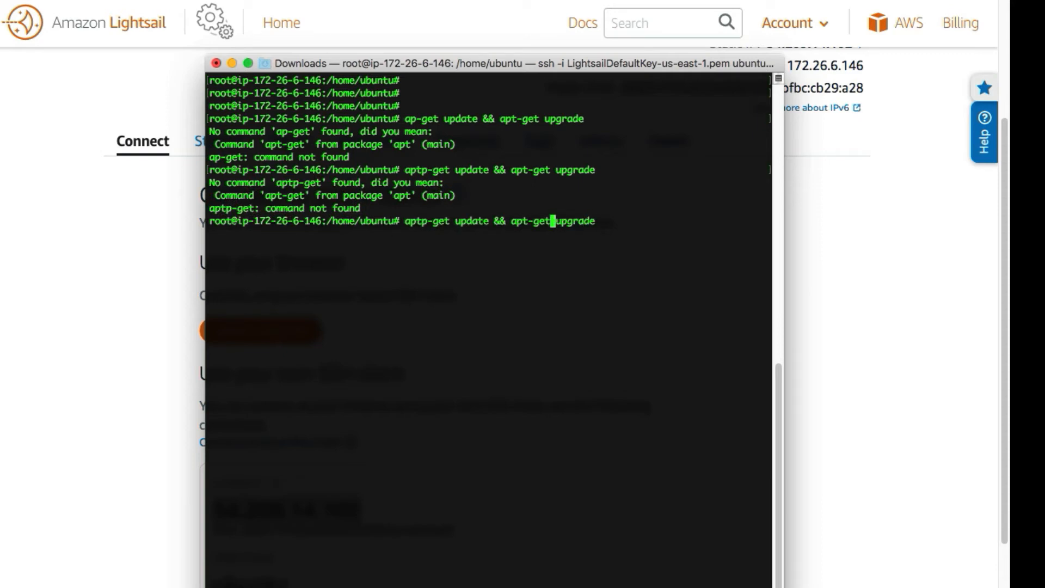
key(Left)
key(Left)
key(Left)
key(Left)
key(Left)
key(Left)
key(Left)
key(Left)
key(Left)
key(Left)
key(Left)
key(Left)
key(Left)
key(Left)
key(Left)
key(Left)
key(Left)
key(Left)
key(Left)
key(Left)
key(Left)
key(Left)
key(Left)
key(BackSpace)
key(Return)
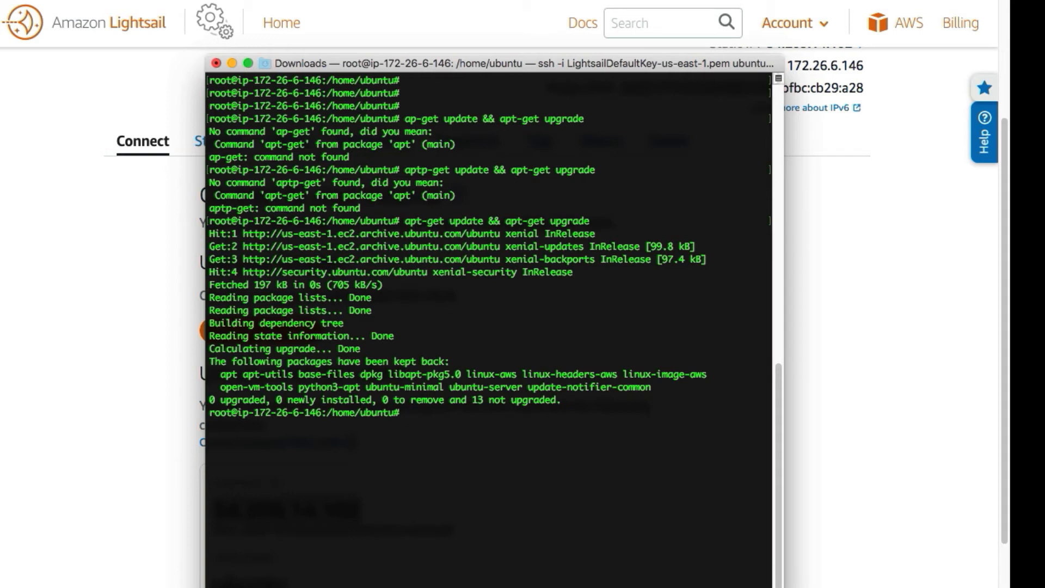
- Clear the terminal with the lowercase clear command
text(cLEAR)
key(Return)
key(Return)
key(Return)
key(Return)
key(Return)
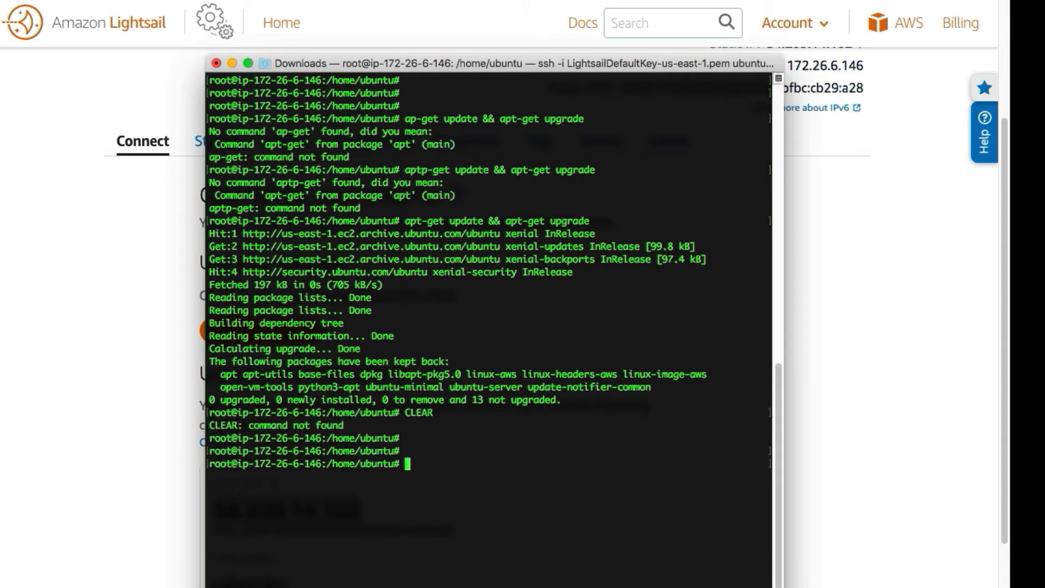
text(clear)
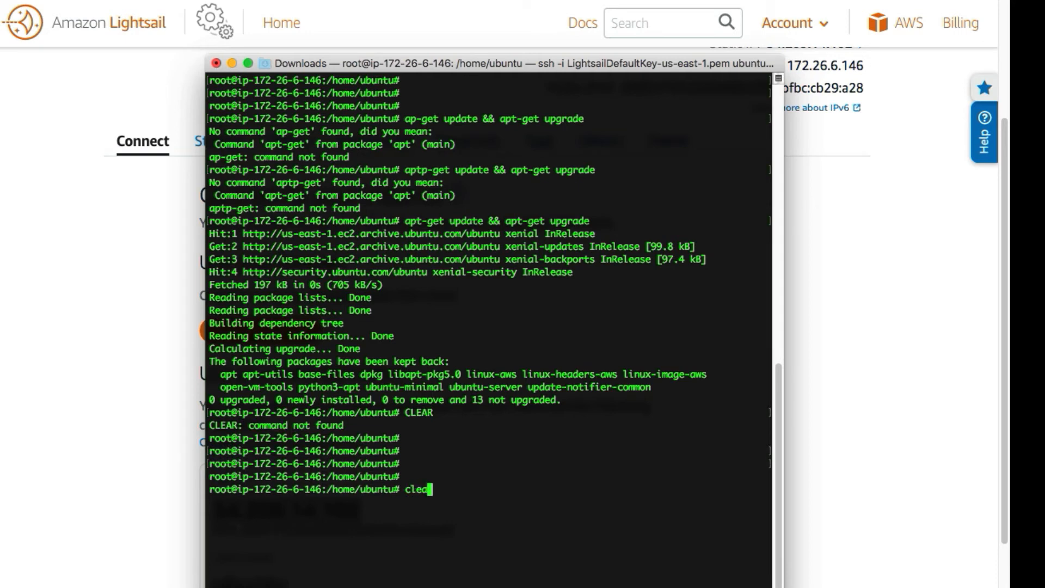
key(Return)
key(Return)
key(Return)
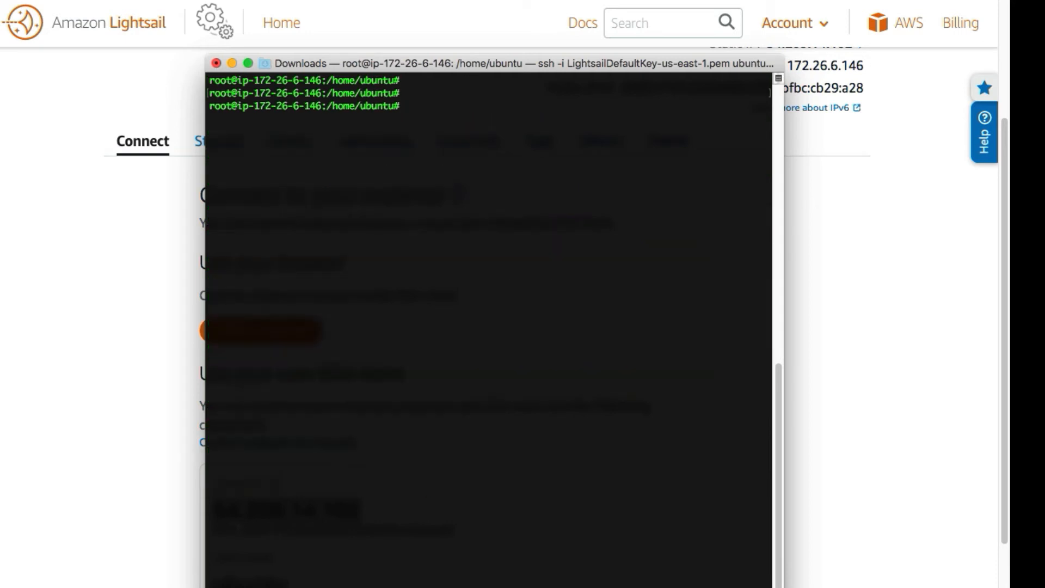
- Install the OpenSSH server package with "apt install openssh-server" and highlight the package's version line in the output
text(apt install openssh)
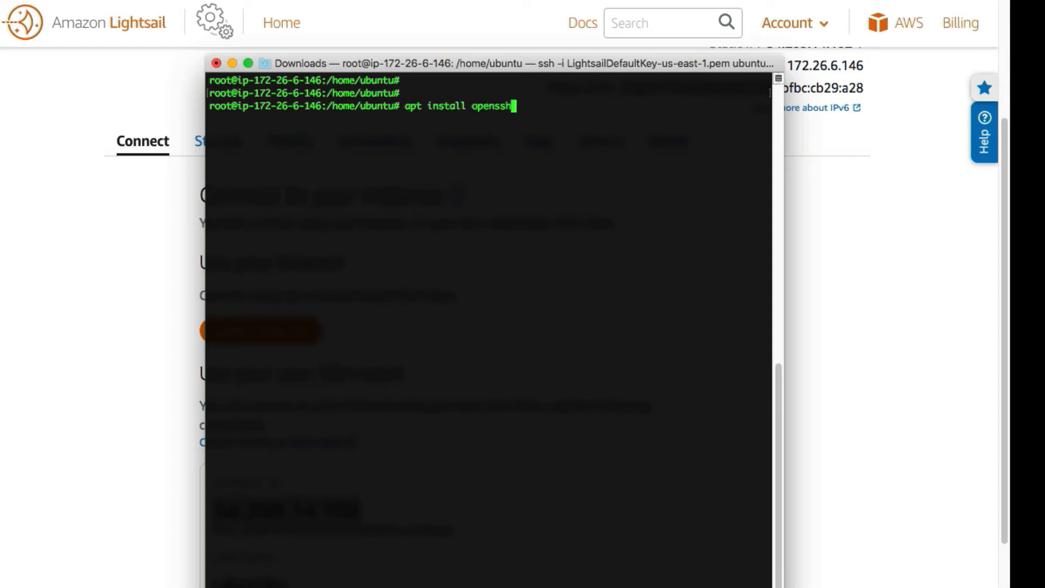
text(-serverv)
key(Return)
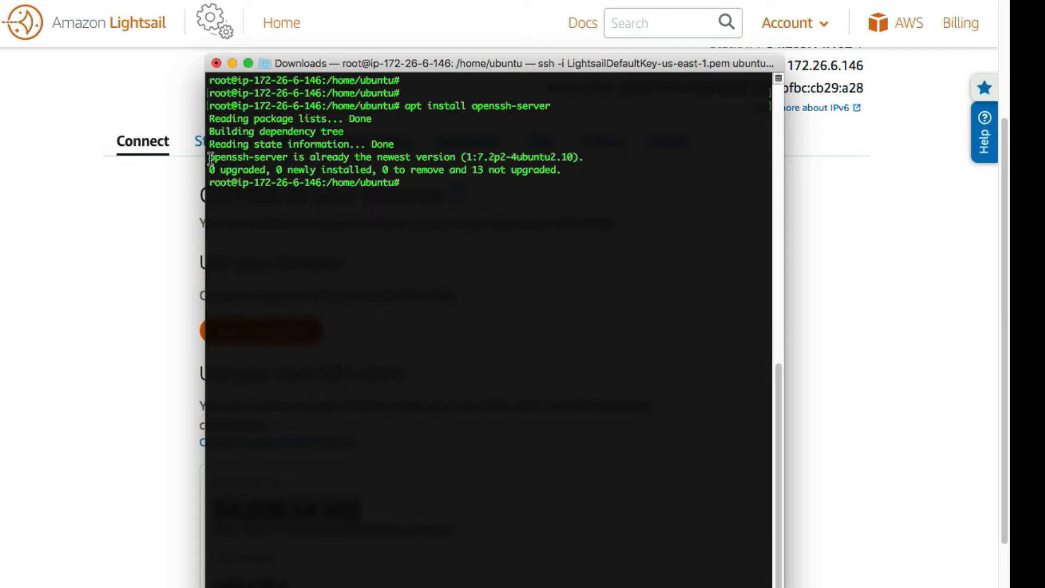
triple_click(278, 169)
drag(277, 169, 456, 156)
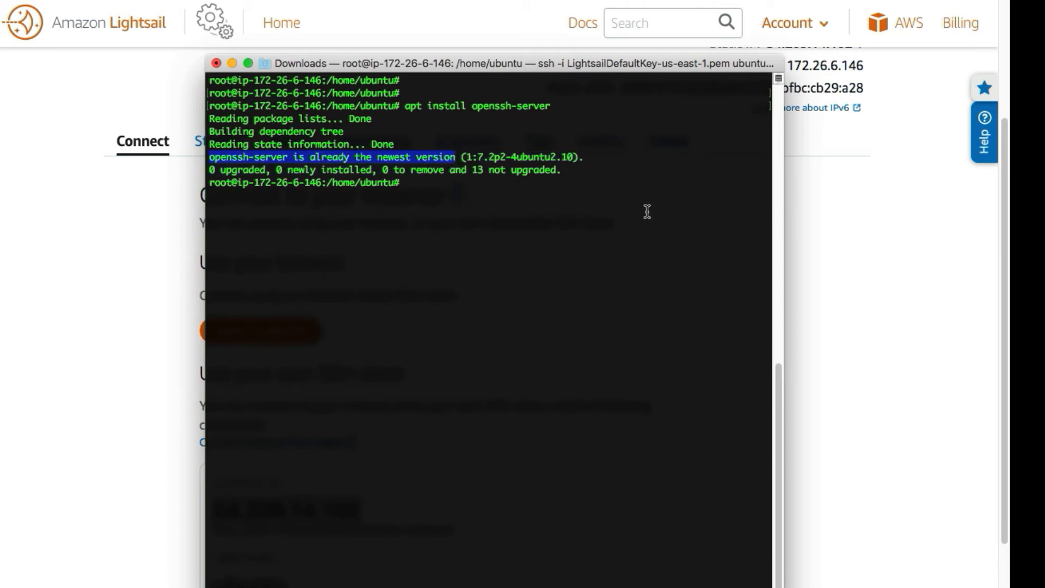
click(384, 190)
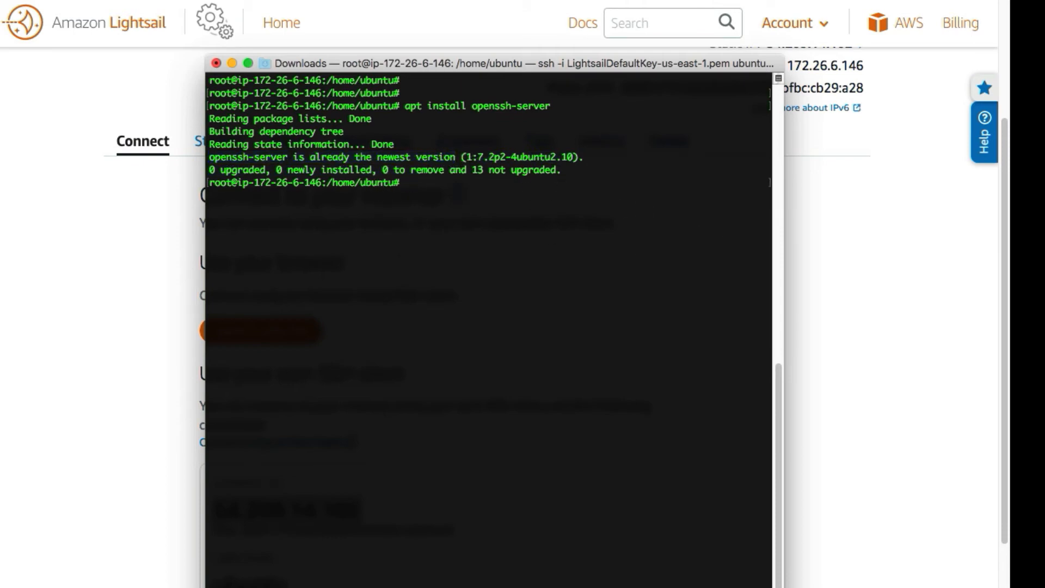
key(Return)
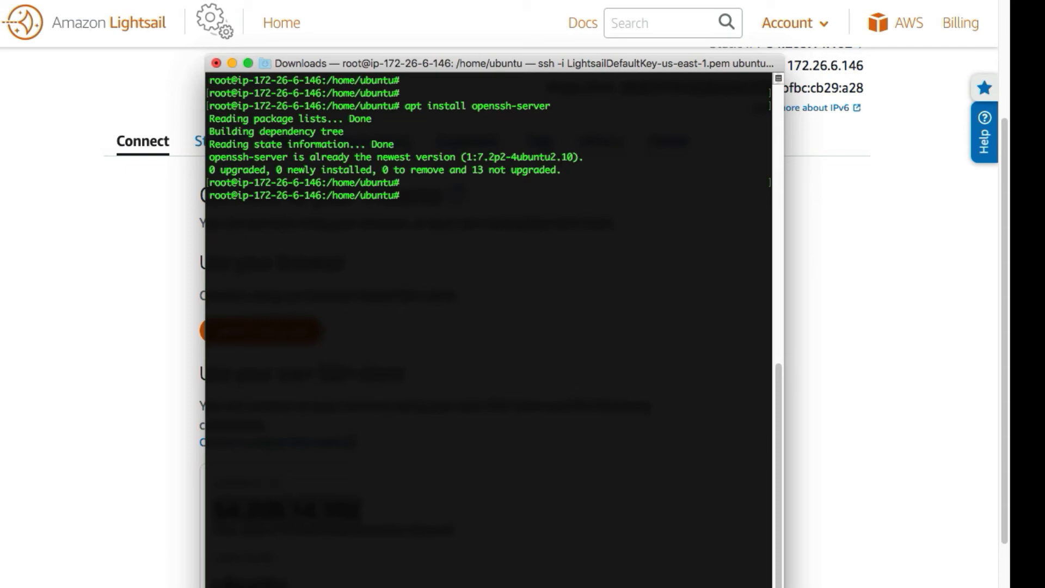
- Close the terminal window, terminating its ssh process, and switch to FileZilla to open the Site Manager
click(216, 64)
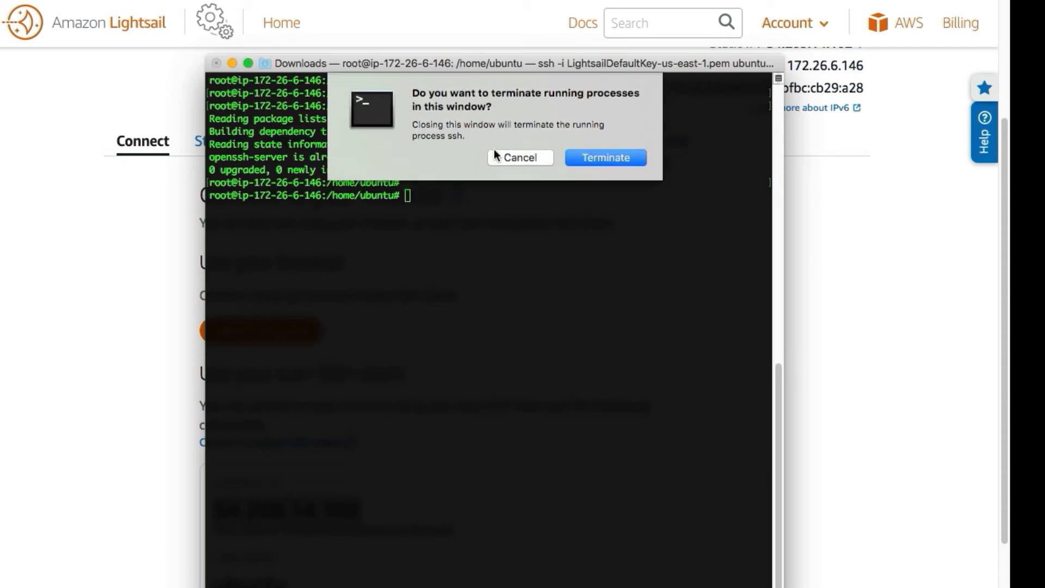
click(602, 156)
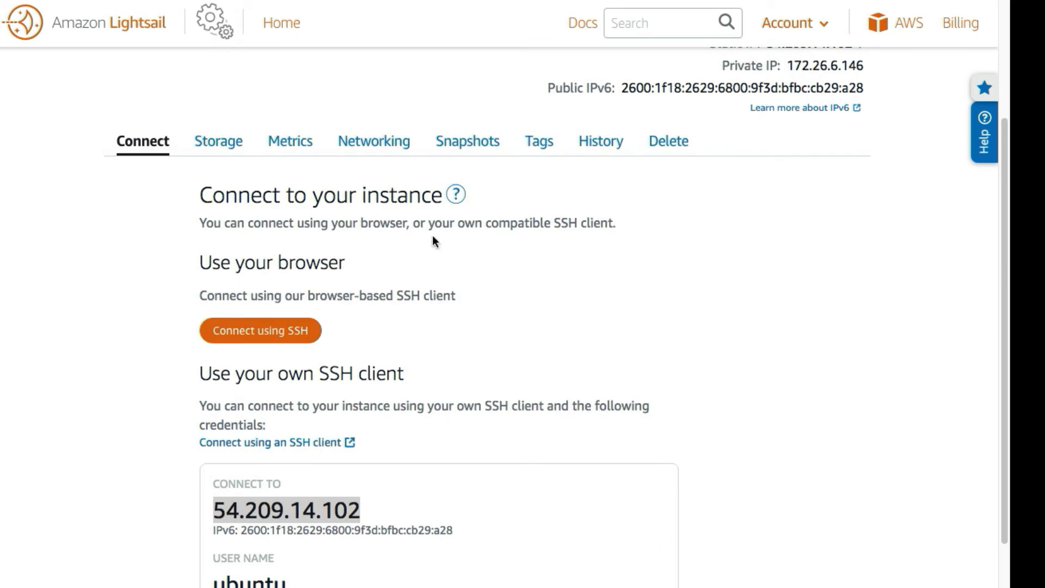
key(super+Tab)
click(689, 529)
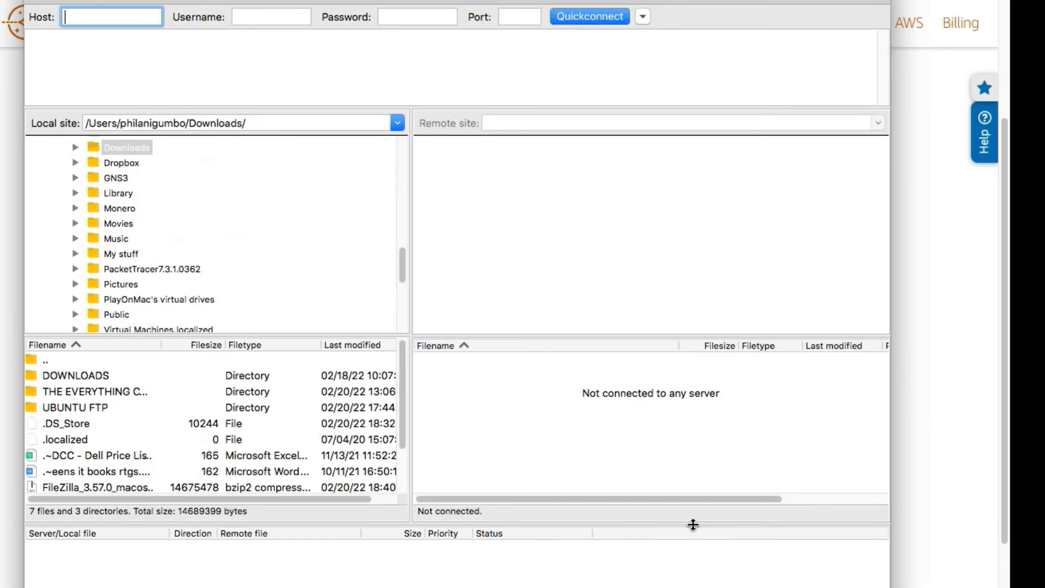
click(97, 0)
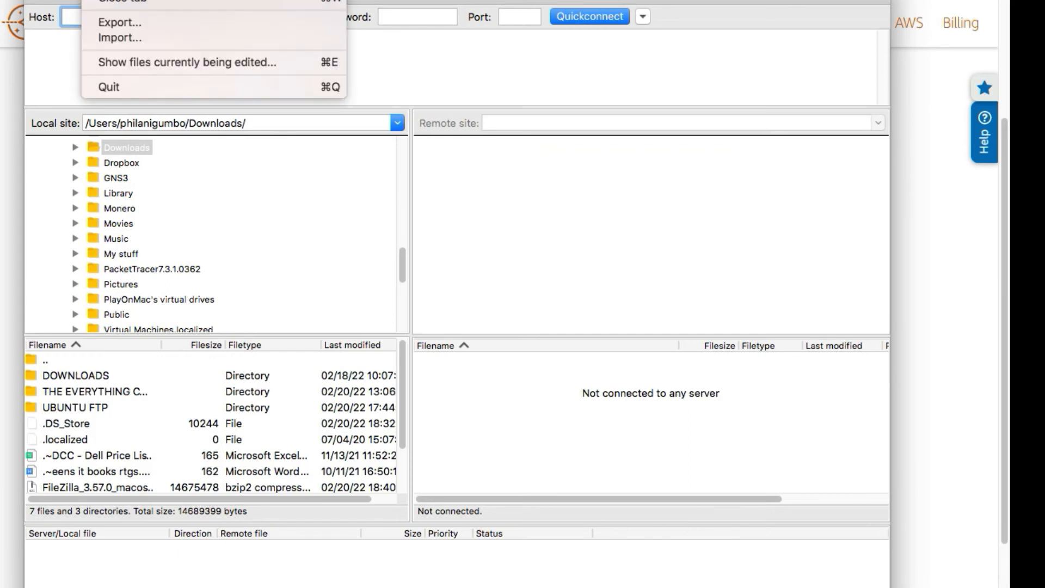
click(128, 0)
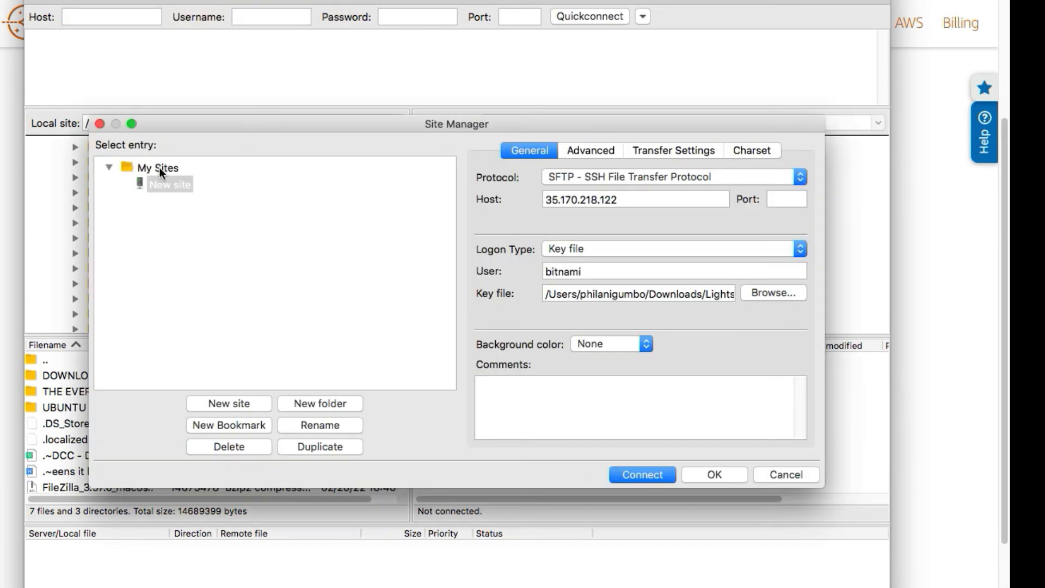
- Dismiss the key file alerts and delete the existing "New site" entry from My Sites
click(246, 408)
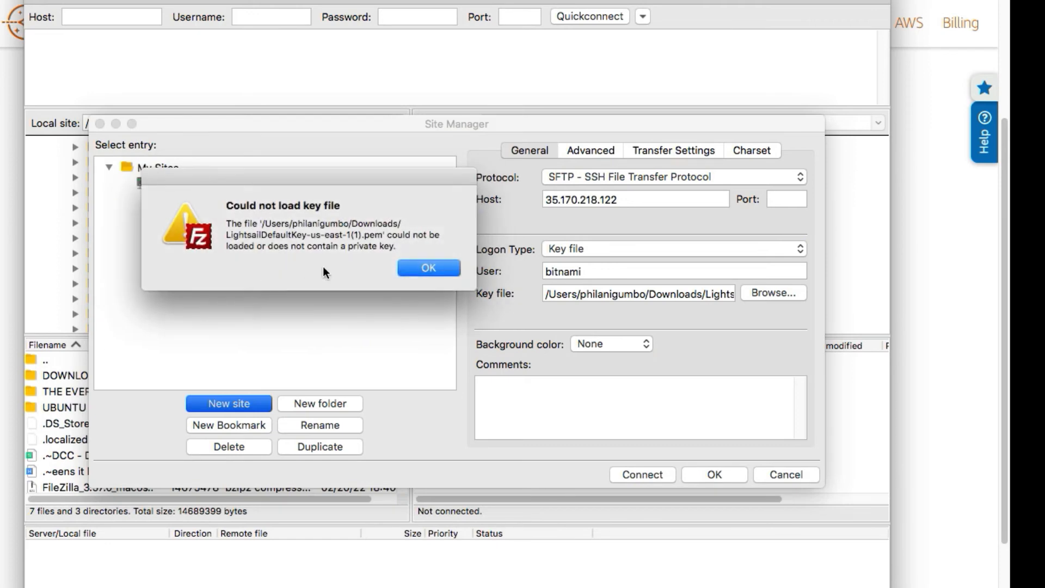
click(436, 266)
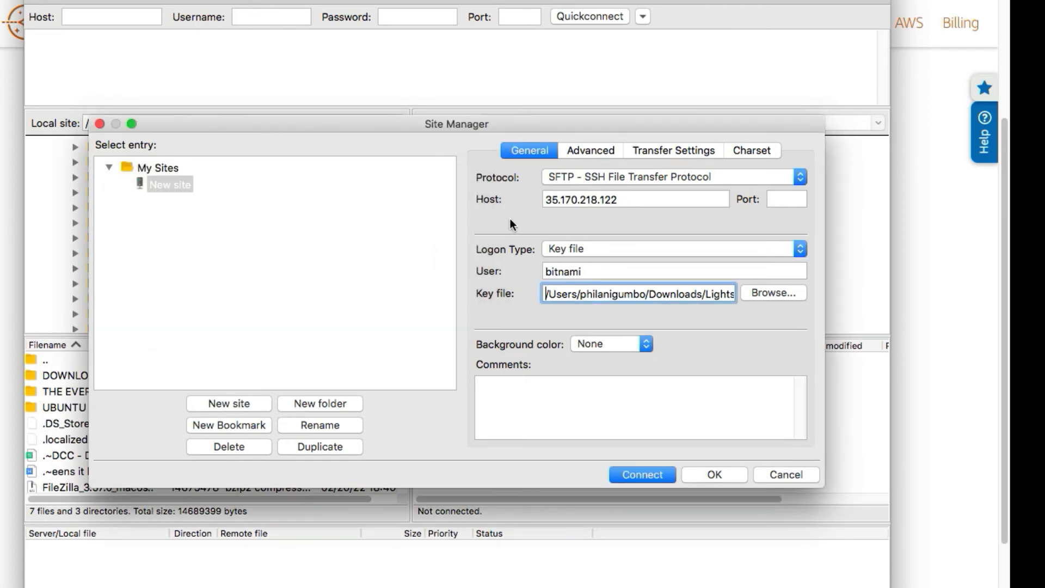
click(159, 182)
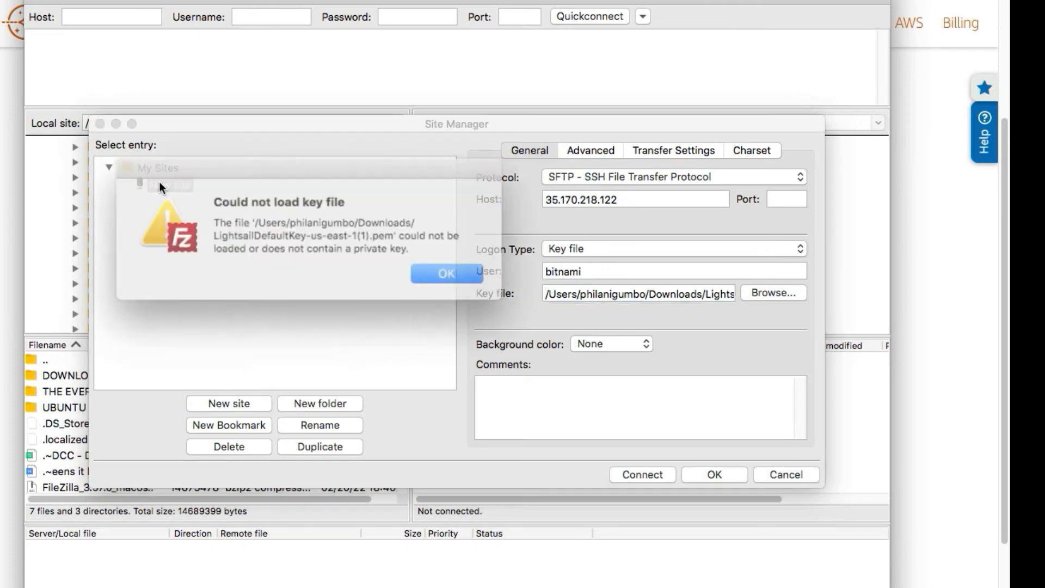
click(428, 266)
click(229, 446)
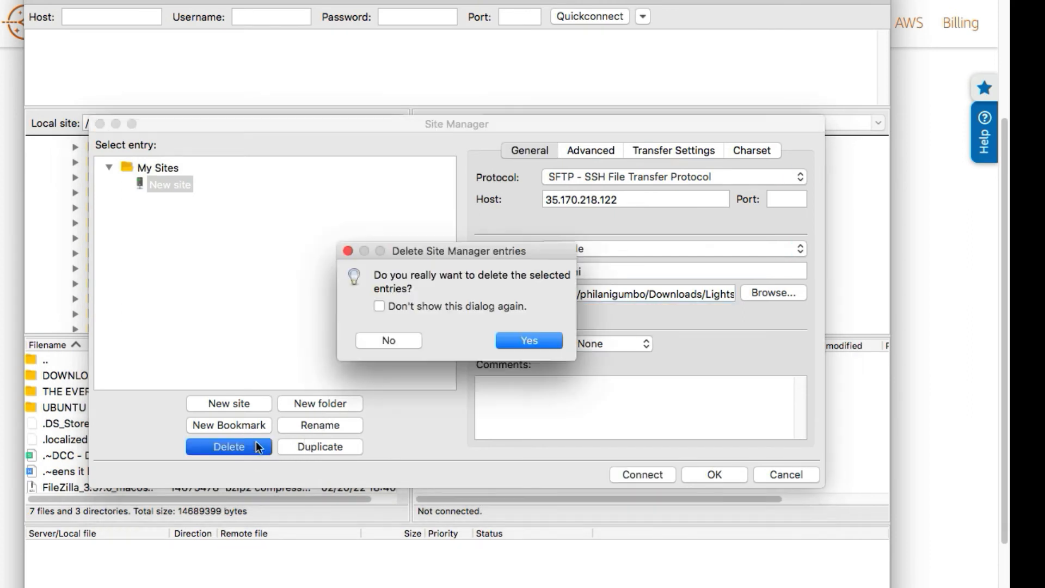
click(516, 340)
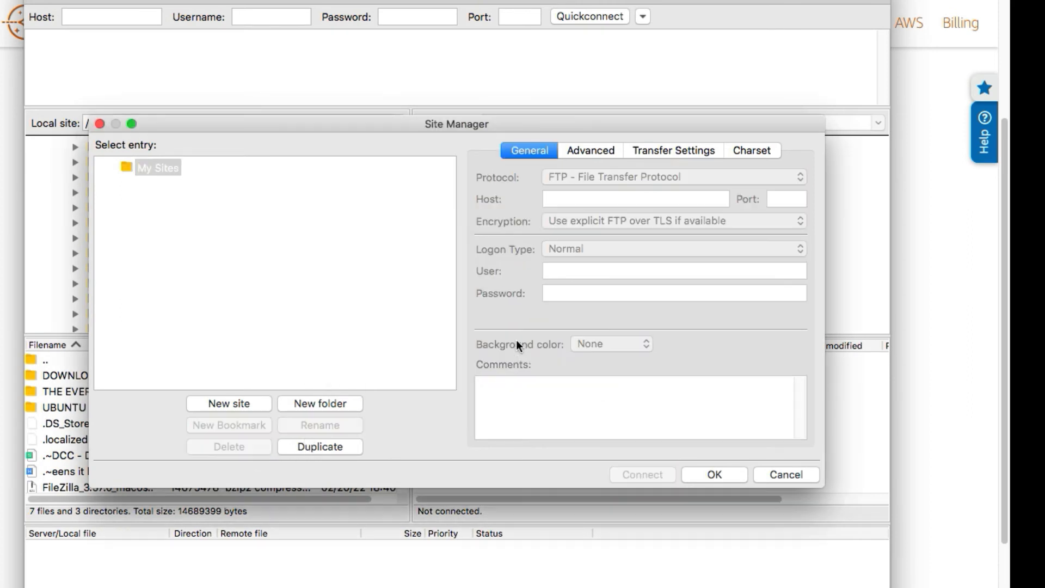
- Add a new site under My Sites and name it FTP-SERVER
click(240, 402)
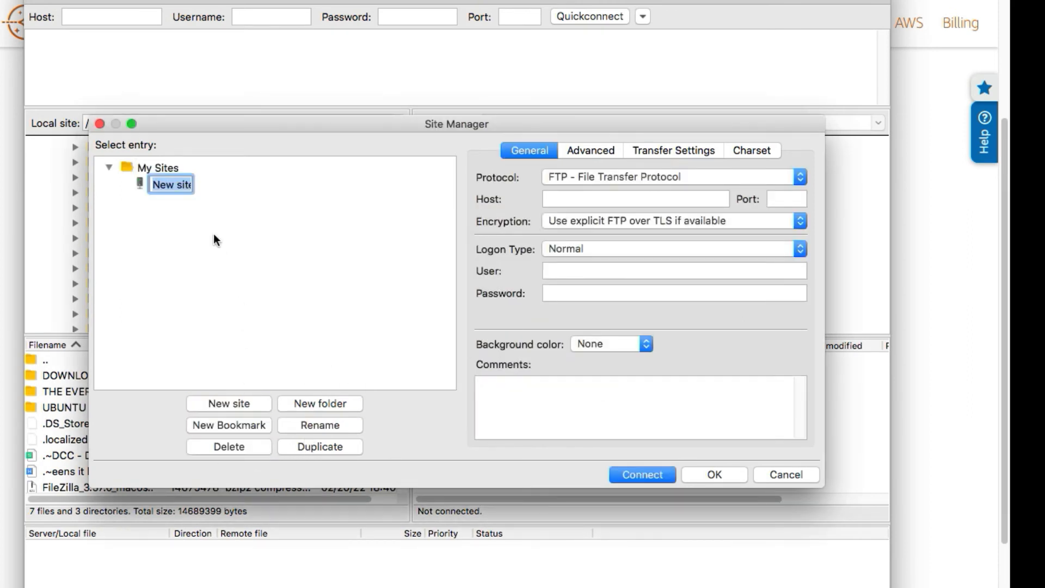
text(ftp-serv)
key(BackSpace)
key(BackSpace)
key(BackSpace)
key(BackSpace)
key(BackSpace)
key(BackSpace)
key(BackSpace)
key(BackSpace)
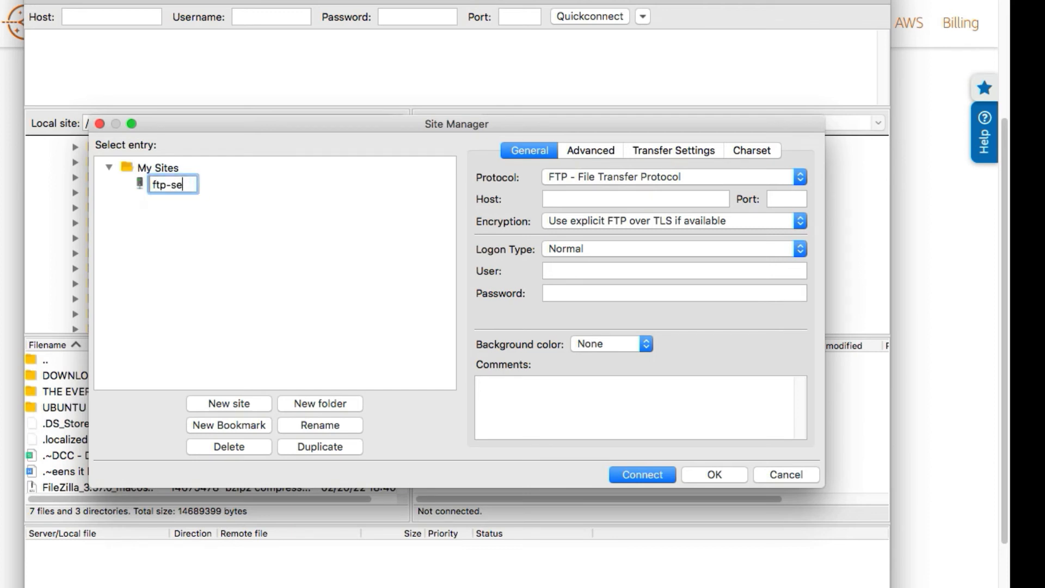
text(FTP-SERVER)
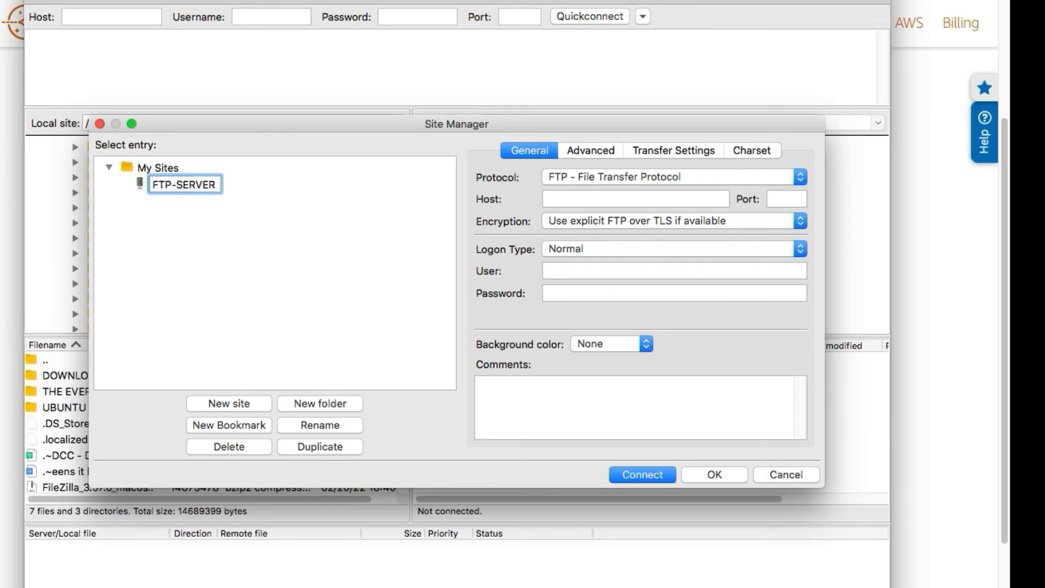
key(Return)
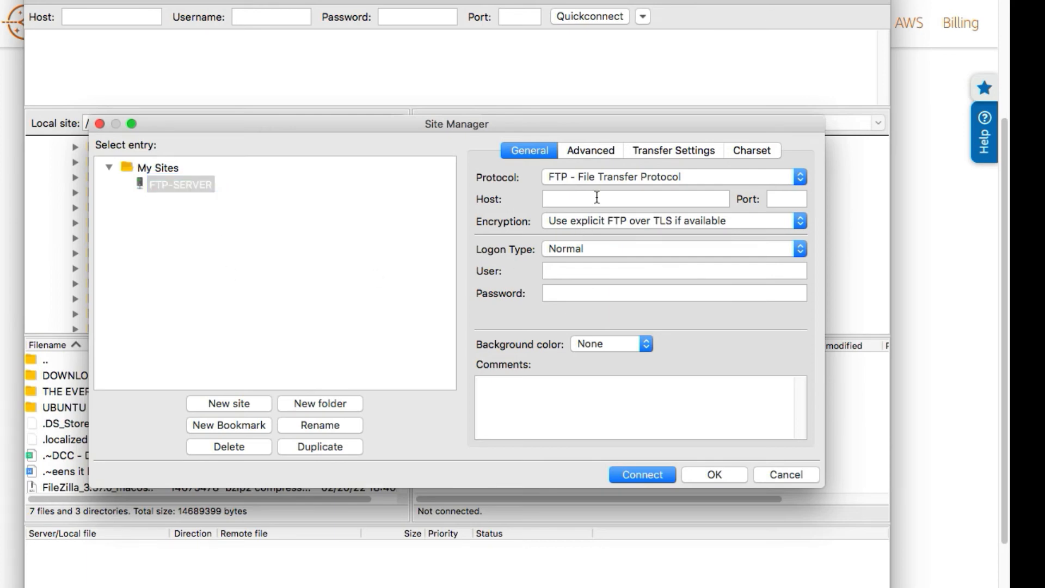
- Set the site's protocol to SFTP - SSH File Transfer Protocol and copy the Lightsail instance's address 54.209.14.102 in as its host
click(599, 180)
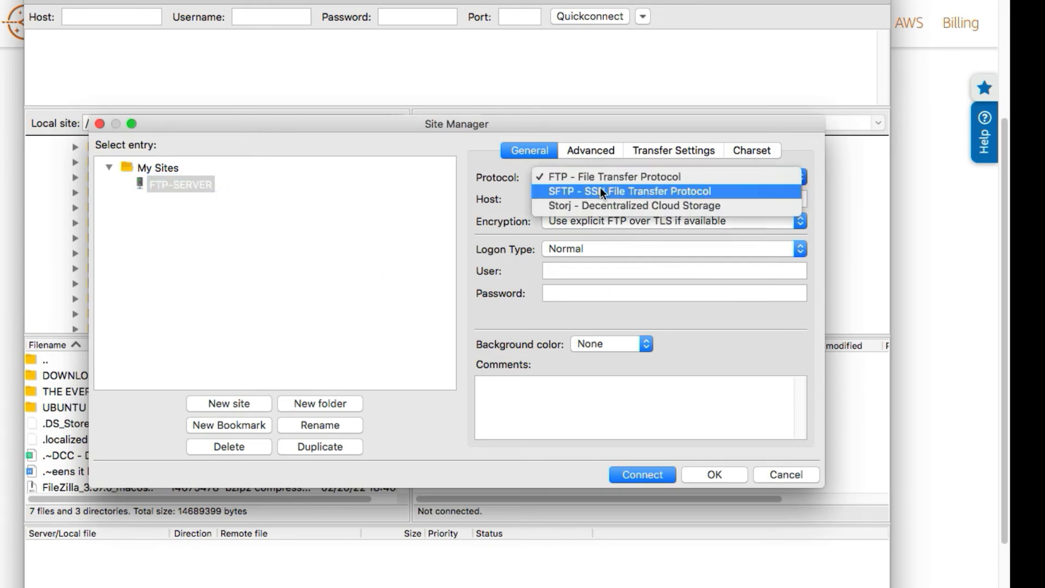
click(600, 187)
click(602, 197)
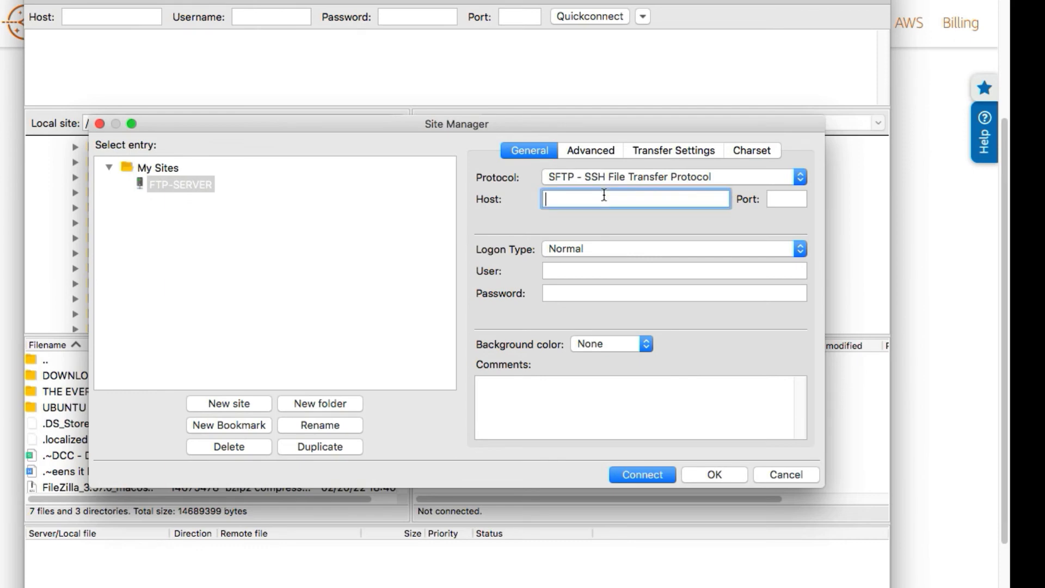
click(938, 537)
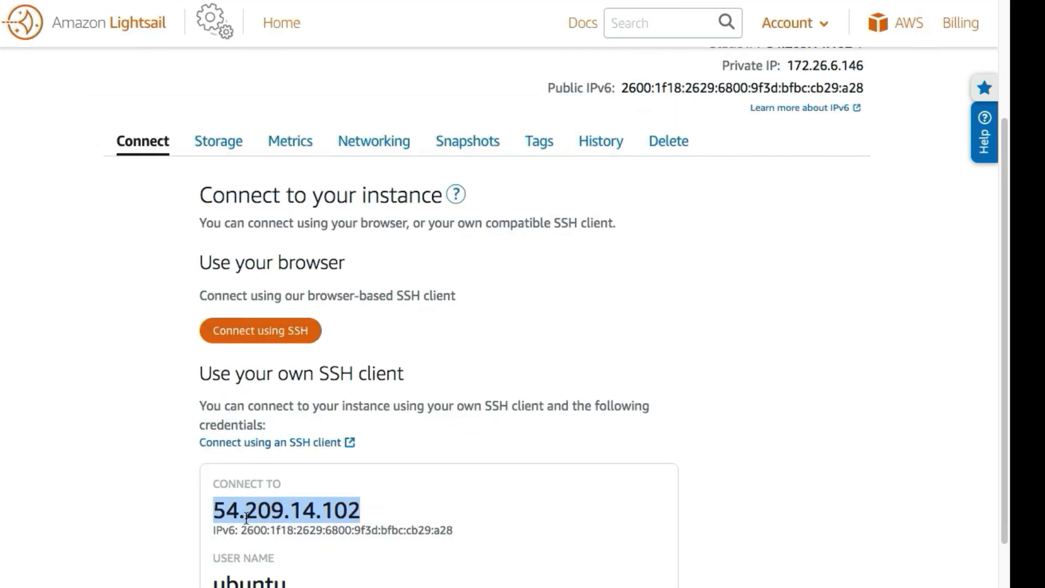
right_click(246, 515)
click(269, 549)
key(super+Tab)
click(573, 177)
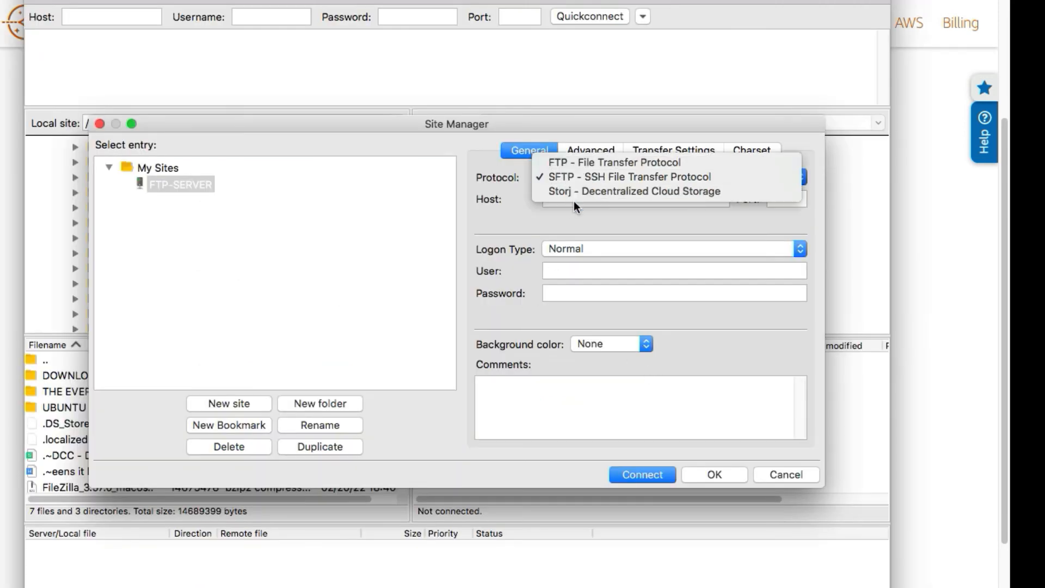
click(560, 221)
right_click(573, 200)
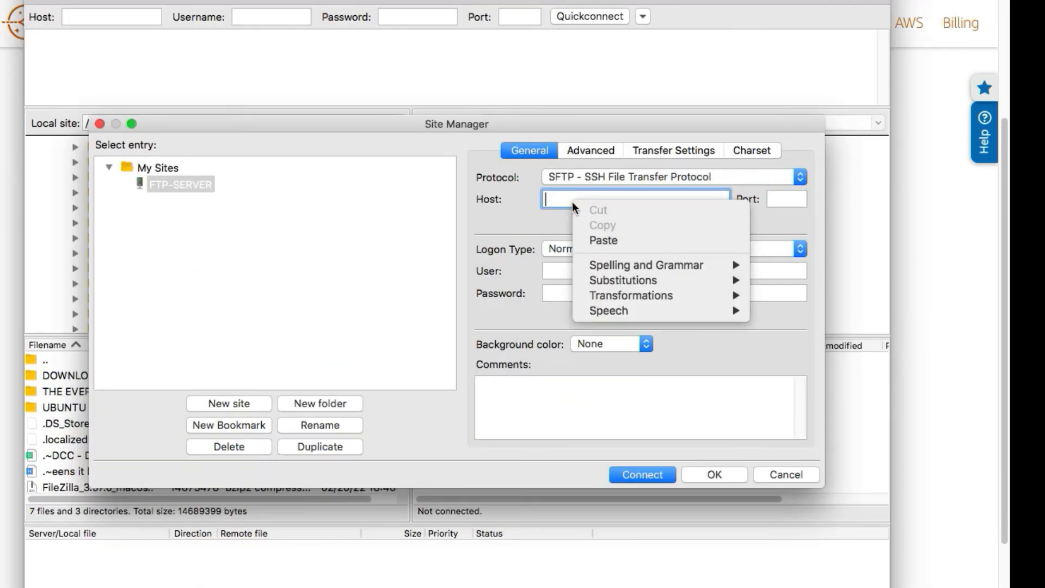
click(603, 240)
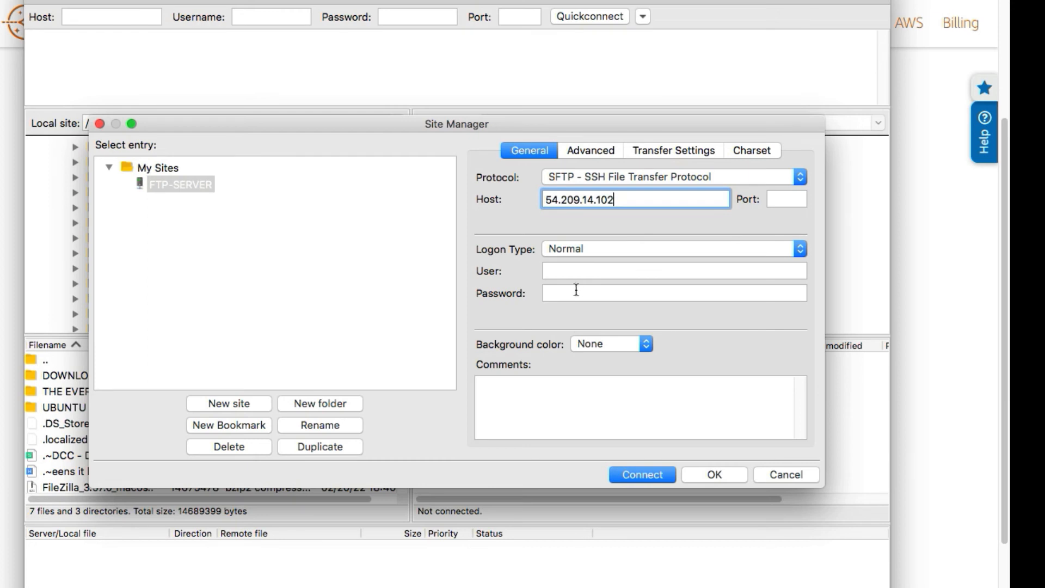
- Set the site's logon type to Key file and its user to ubuntu
click(564, 253)
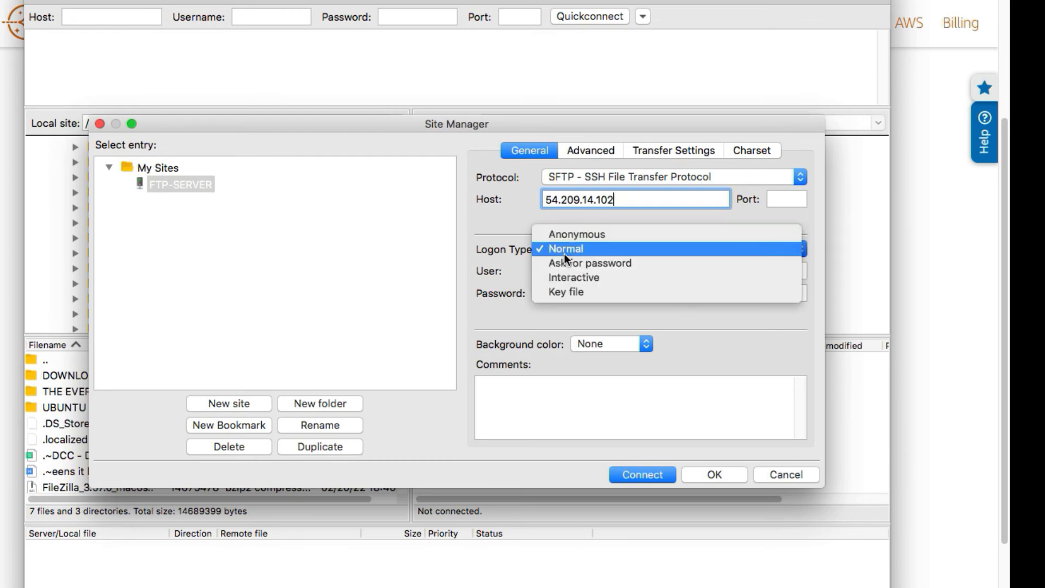
click(570, 284)
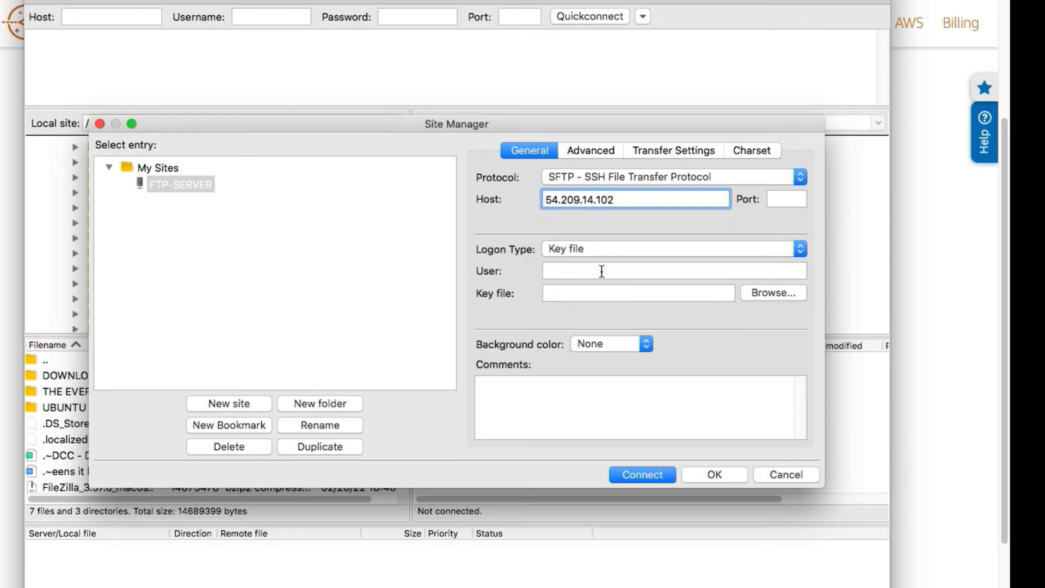
click(601, 271)
text(UBU)
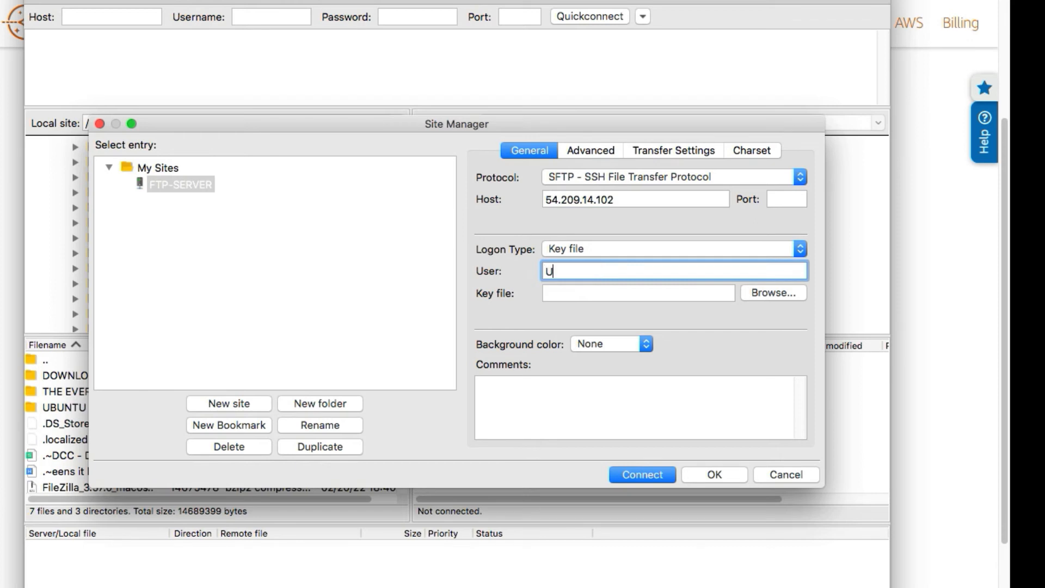
key(BackSpace)
key(BackSpace)
key(BackSpace)
text(ubun)
key(BackSpace)
key(BackSpace)
text(untu)
- Select LightsailDefaultKey-us-east-1.pem from the Downloads folder as the site's key file
click(773, 292)
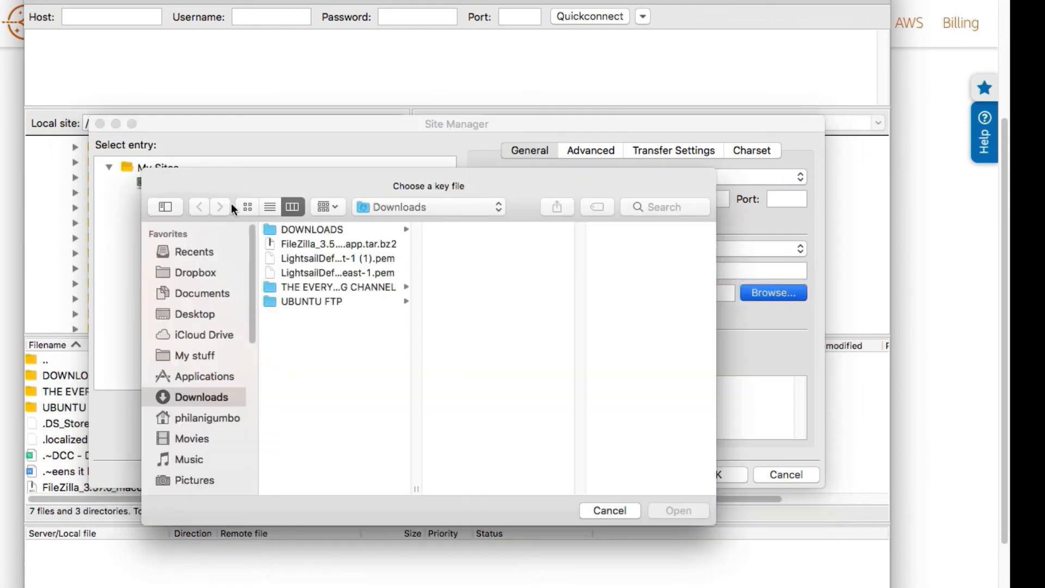
click(304, 272)
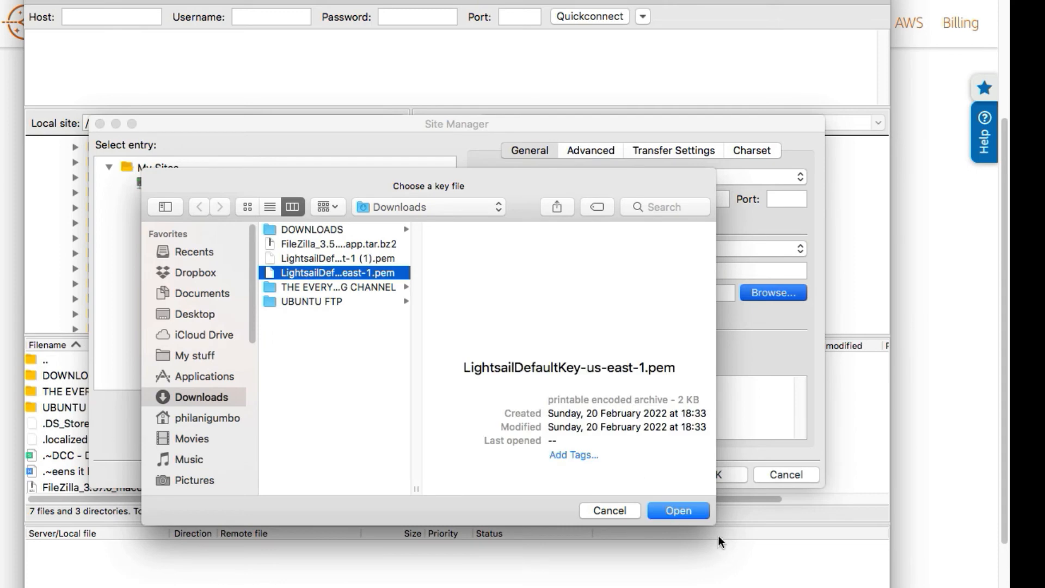
click(687, 512)
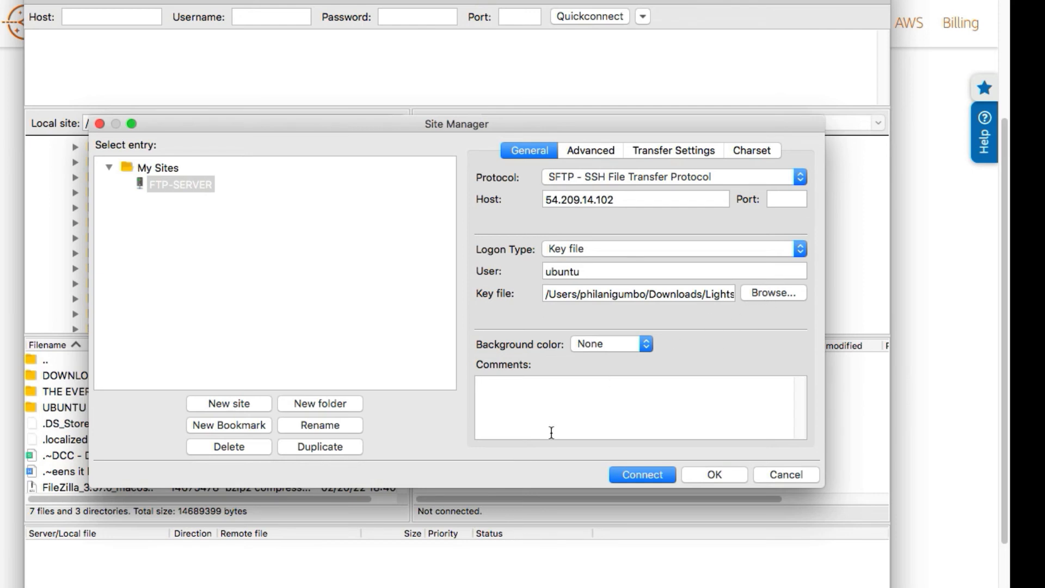
- Set the FTP-SERVER site's background color to Blue and connect to it, accepting the unknown host key
click(589, 347)
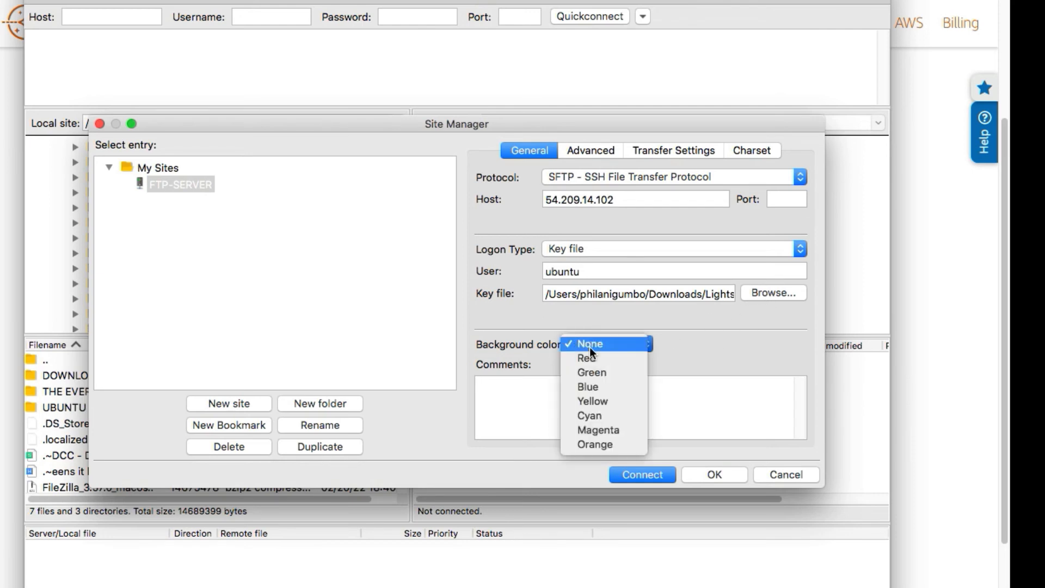
click(601, 386)
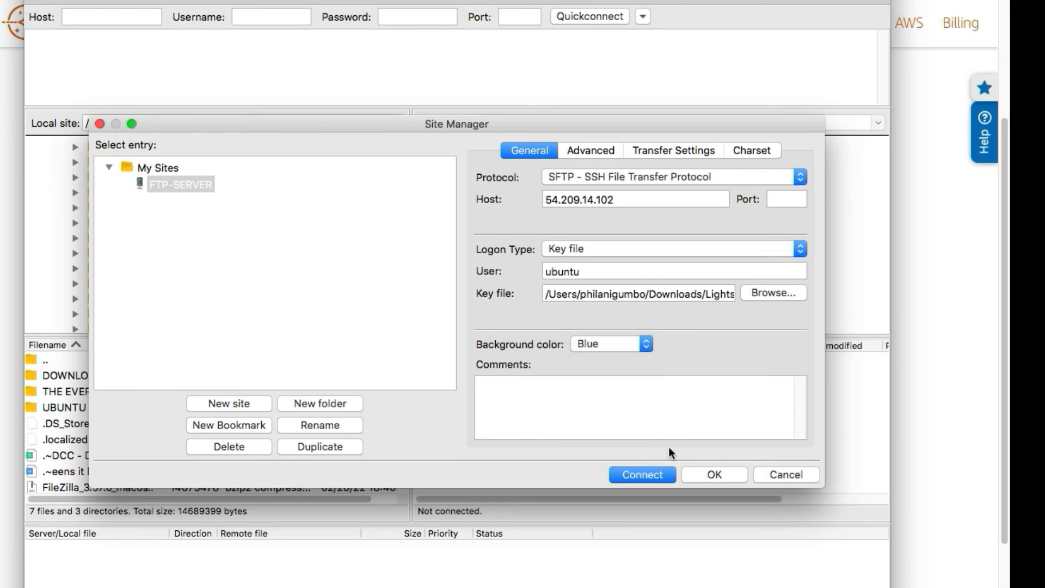
click(643, 475)
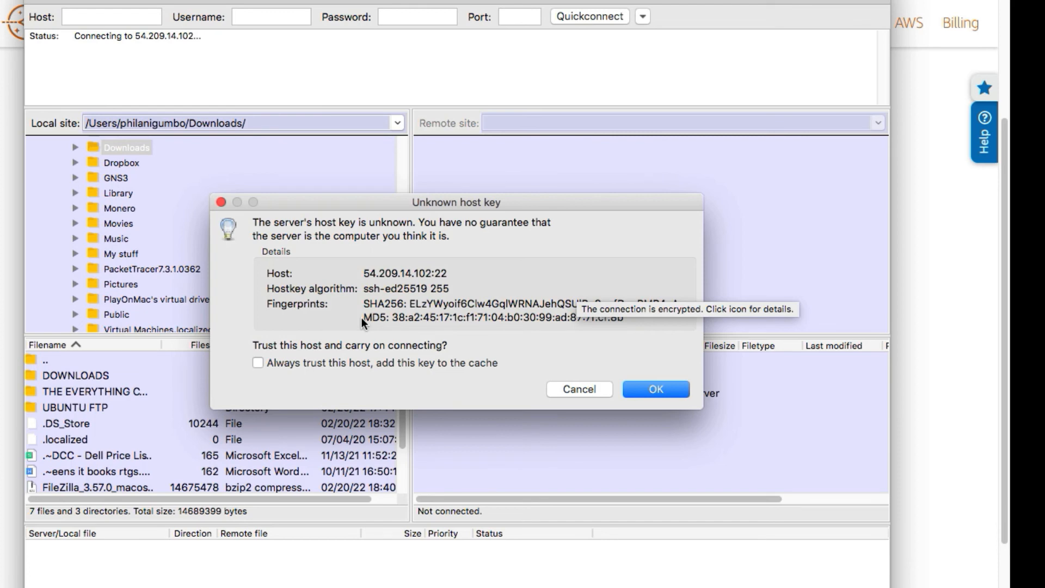
drag(303, 206, 285, 140)
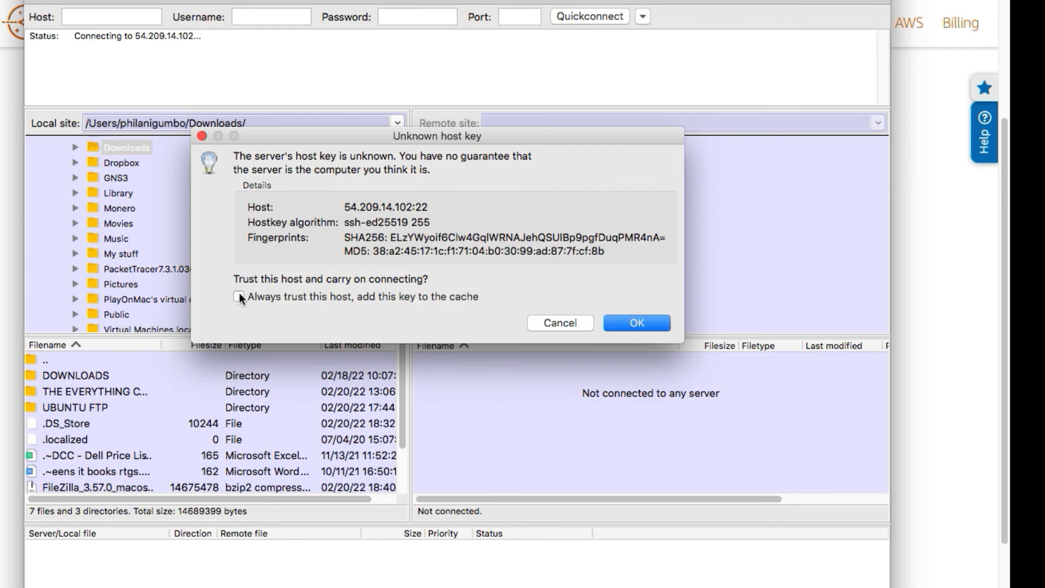
click(663, 327)
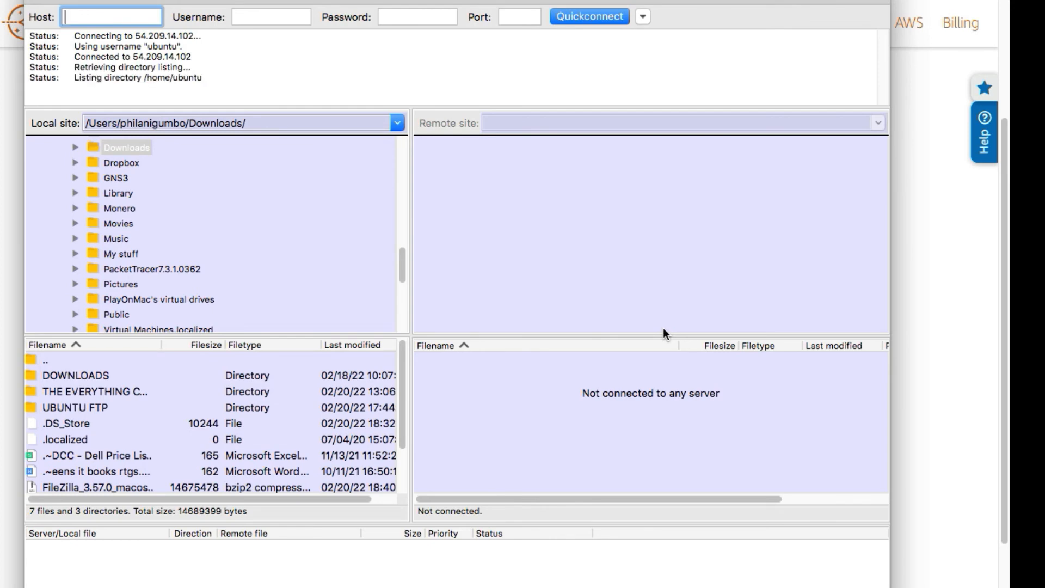
double_click(202, 57)
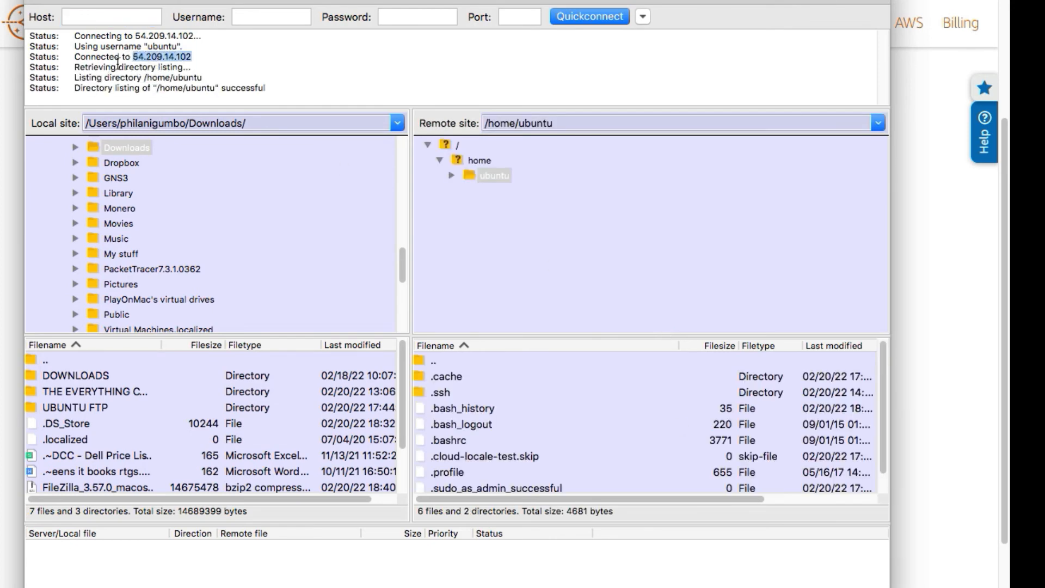
drag(76, 57, 284, 93)
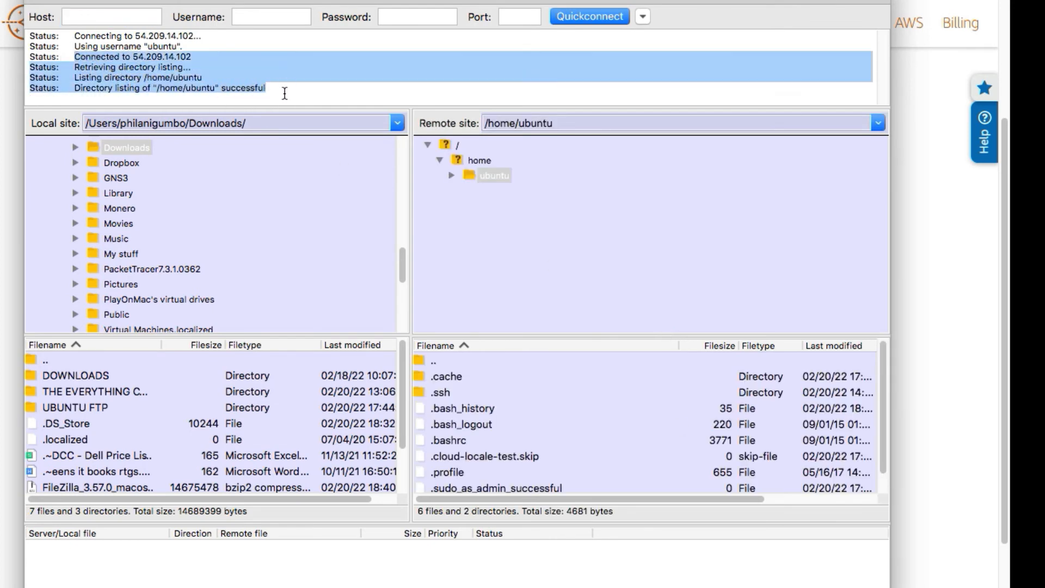
- Browse the remote site up to its root directory and open the FTPDATATRANSFER folder
click(452, 176)
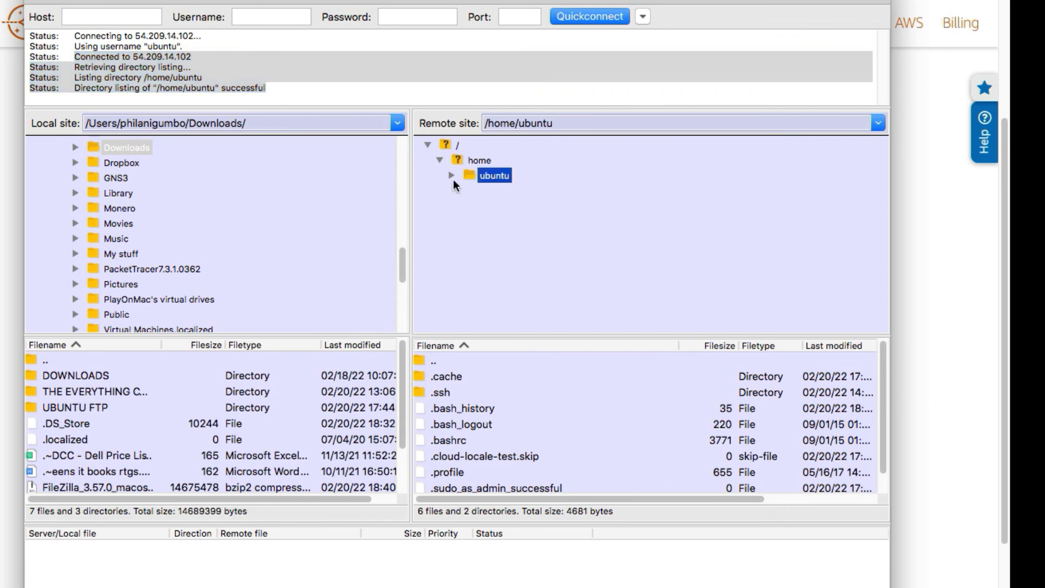
click(449, 145)
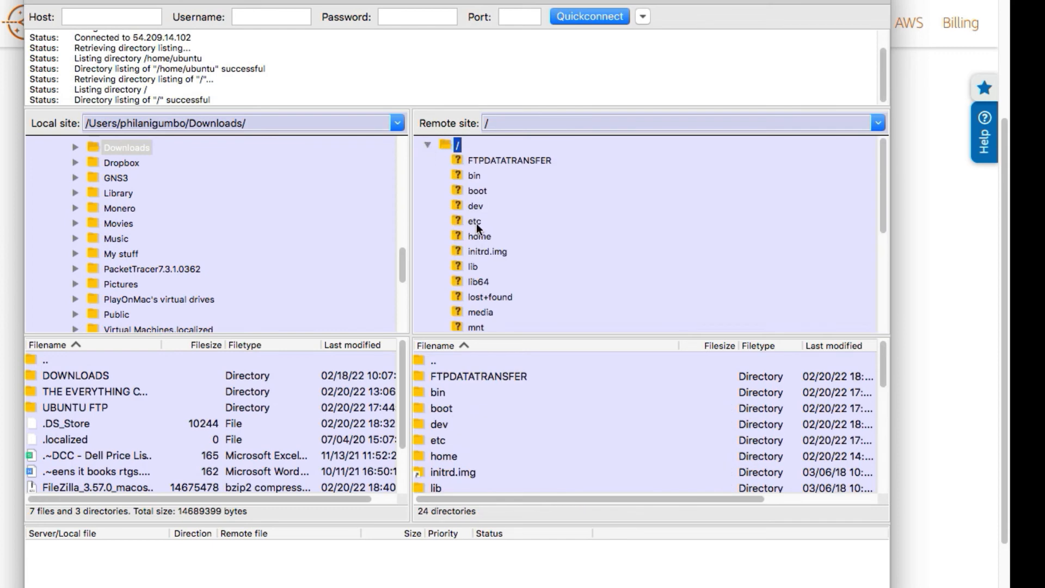
click(493, 160)
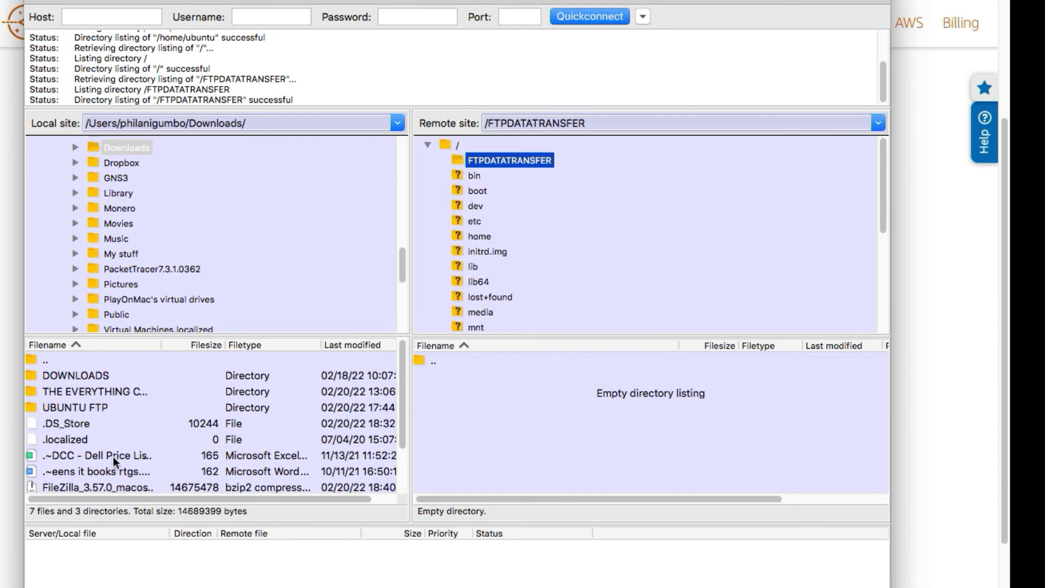
- Try to upload LightsailDefaultKey-us-east-1.pem from the local Downloads folder to /FTPDATATRANSFER
drag(403, 409, 402, 459)
click(90, 472)
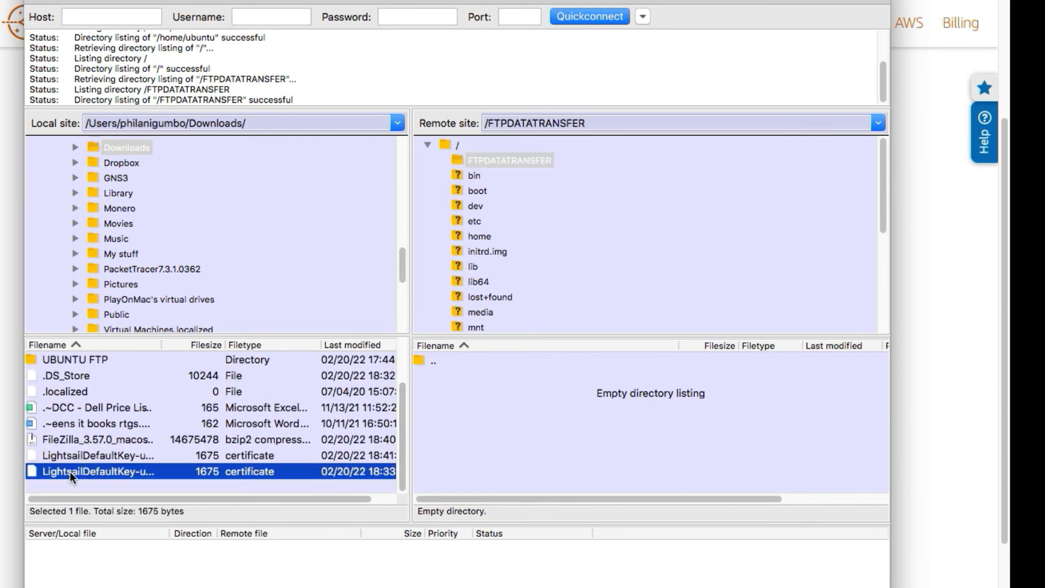
drag(90, 471, 516, 409)
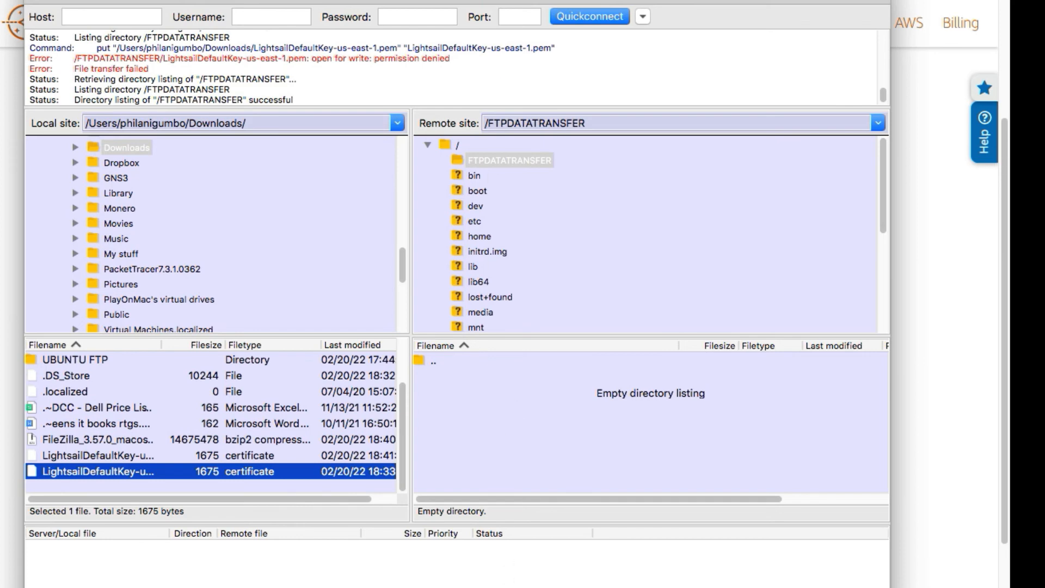
click(515, 586)
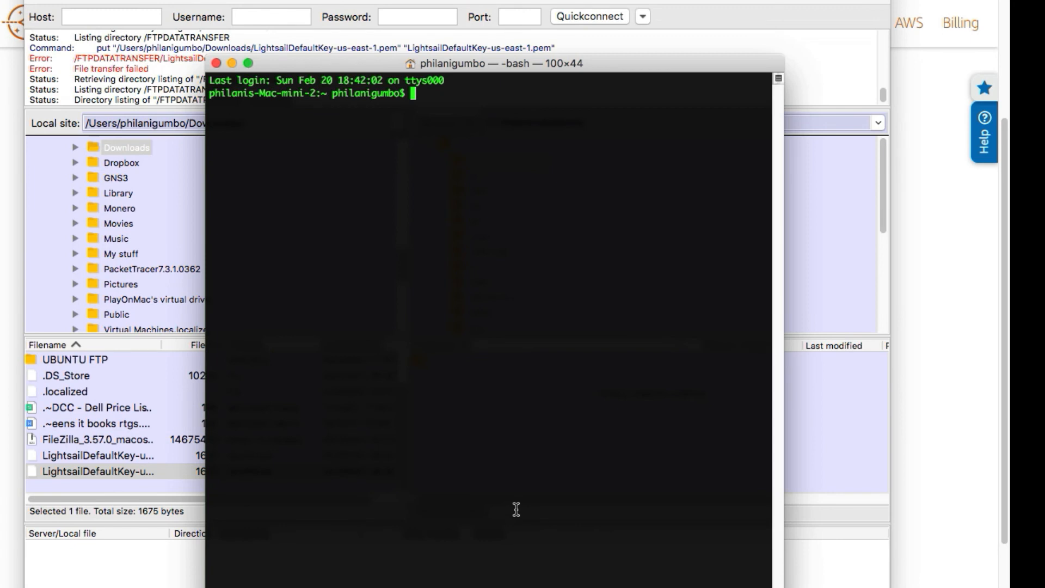
text(ls)
key(BackSpace)
key(BackSpace)
key(super+v)
key(Return)
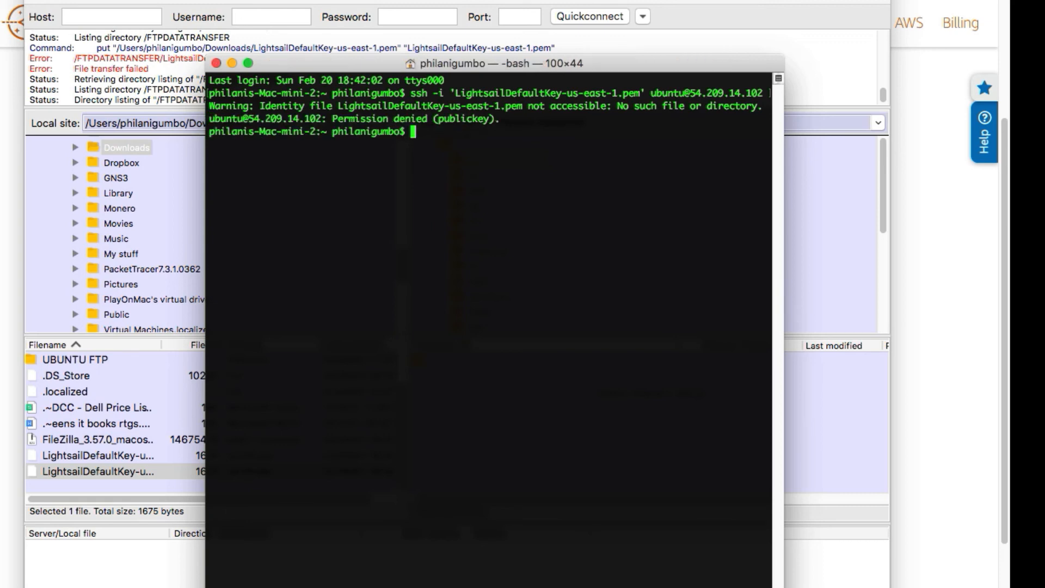
text(cd Downloads)
key(Return)
key(Return)
key(Return)
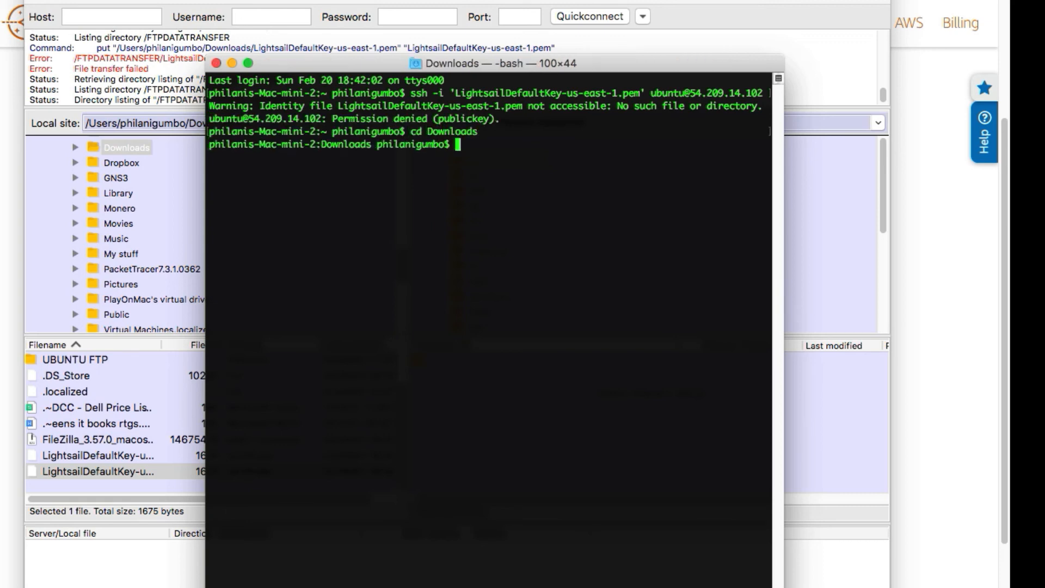
key(Up)
key(Up)
key(Return)
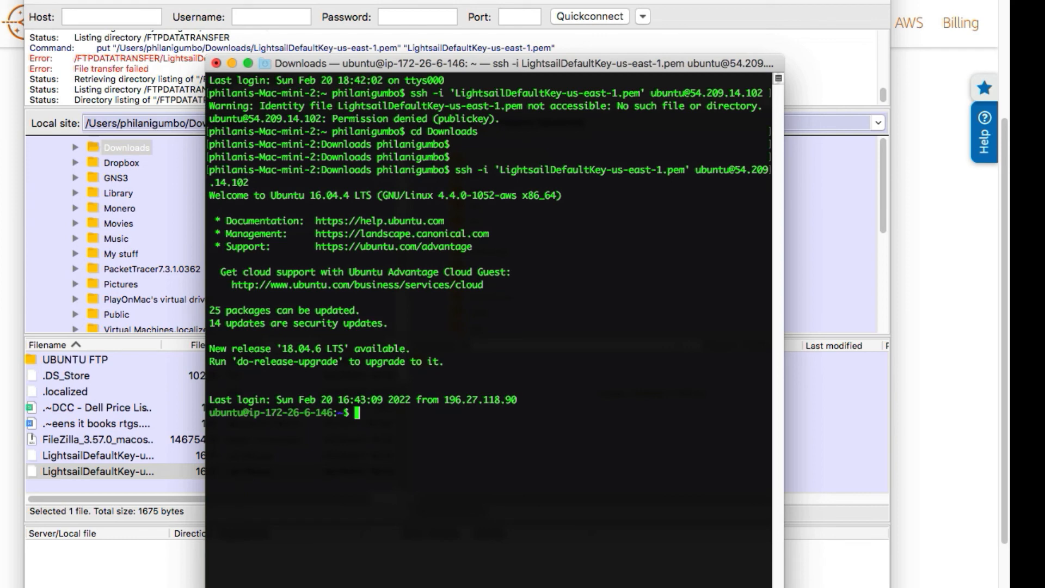
- Switch to the root user on the Ubuntu instance with sudo su
text(sudi)
key(BackSpace)
text(o su)
key(Return)
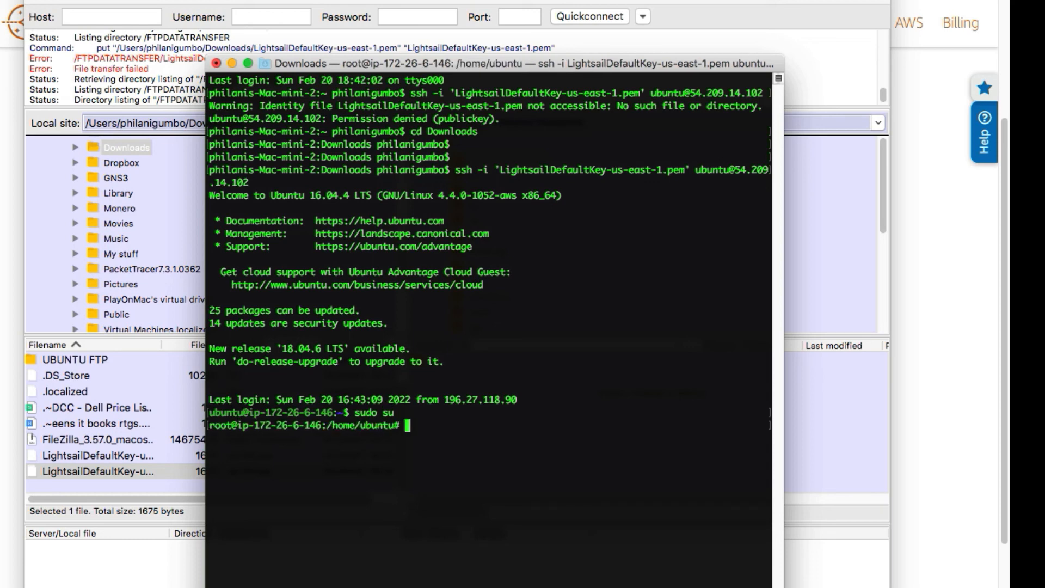
key(Return)
key(Return)
- Change to the root directory / and list its contents with ls -l to check the folder ownership
text(cd /)
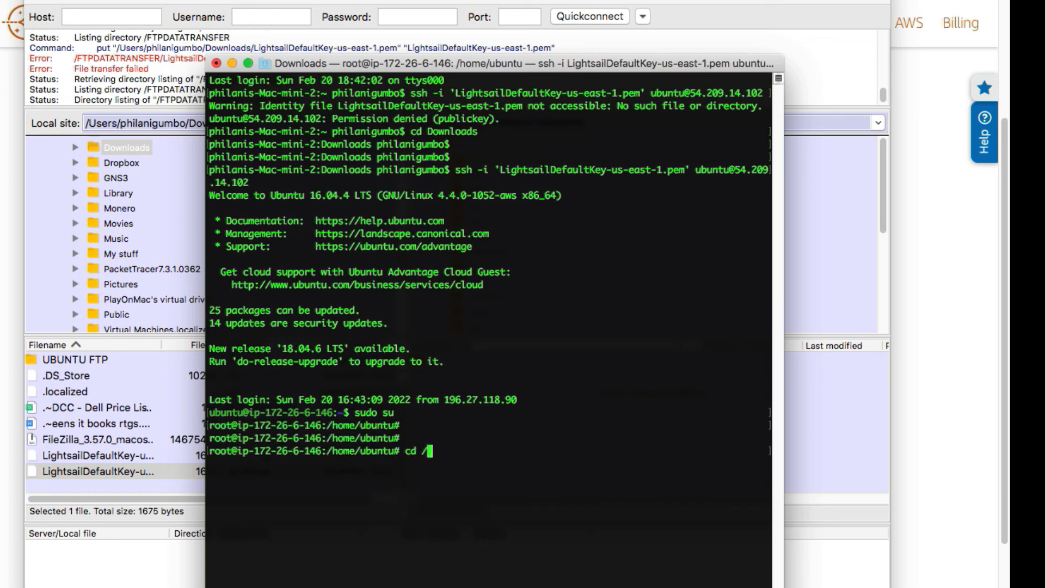
key(Return)
key(Return)
key(Return)
text(ls -l)
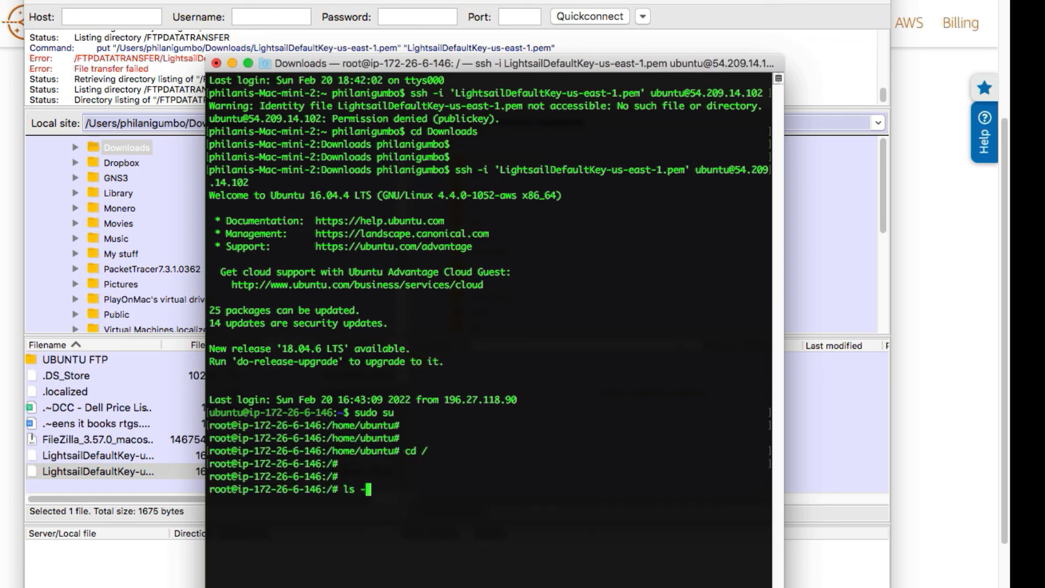
key(Return)
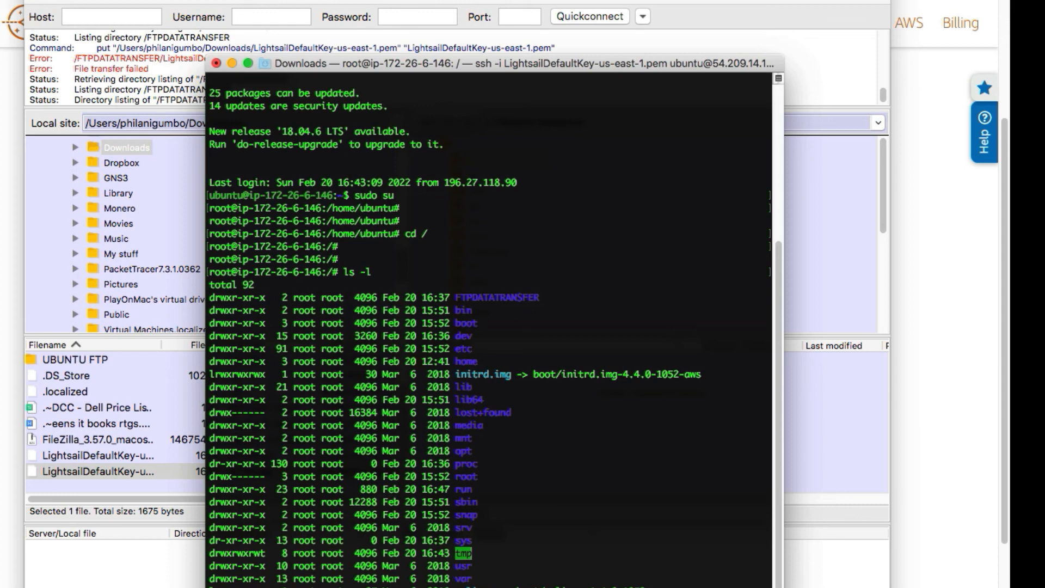
- Clear the terminal and change the owner and group of FTPDATATRANSFER/ to ubuntu:ubuntu with chown
key(ctrl+l)
key(Return)
key(Return)
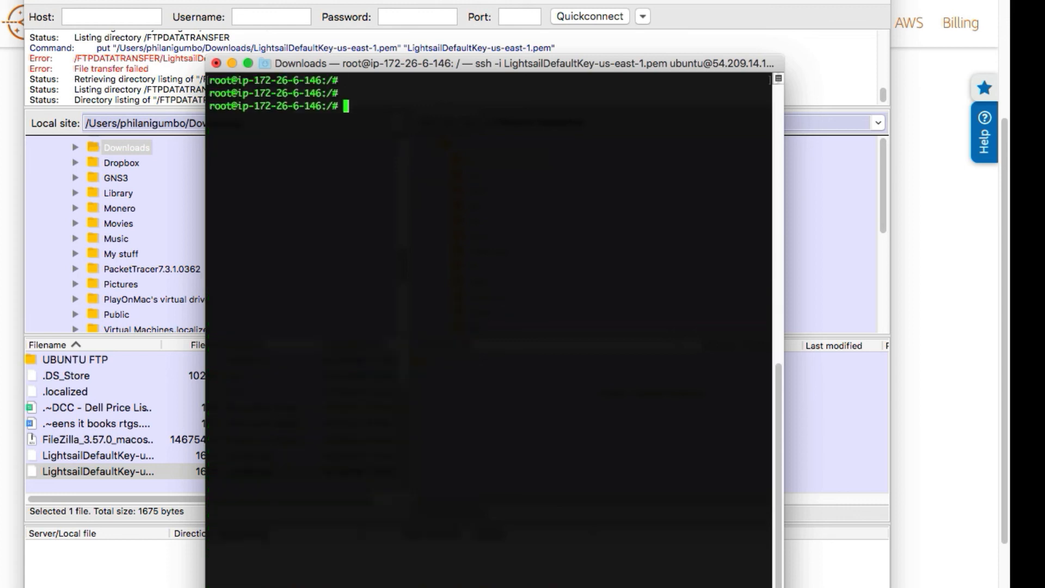
text(chown ubuntu:ub)
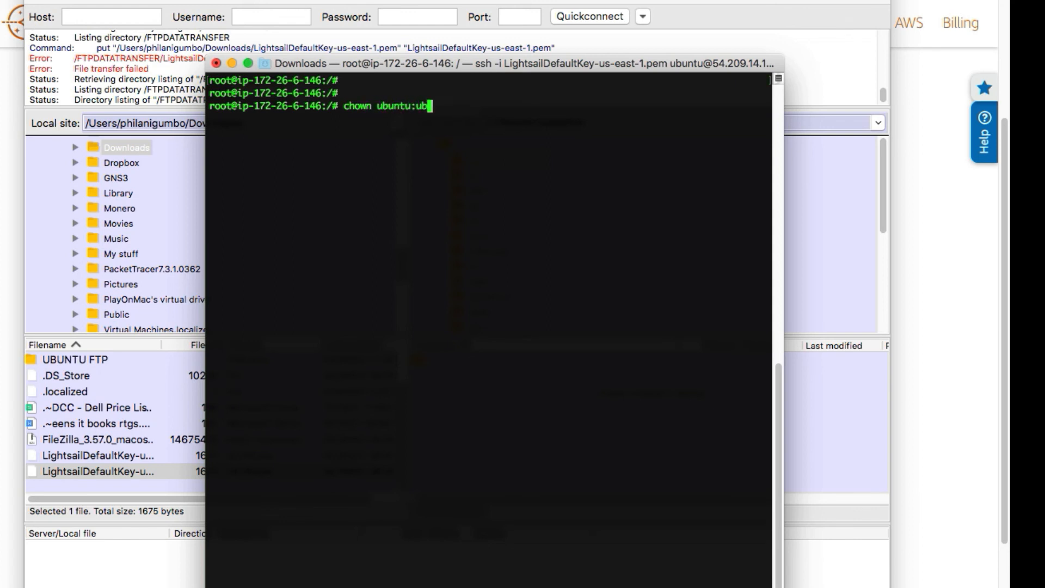
text(untu FT)
key(Tab)
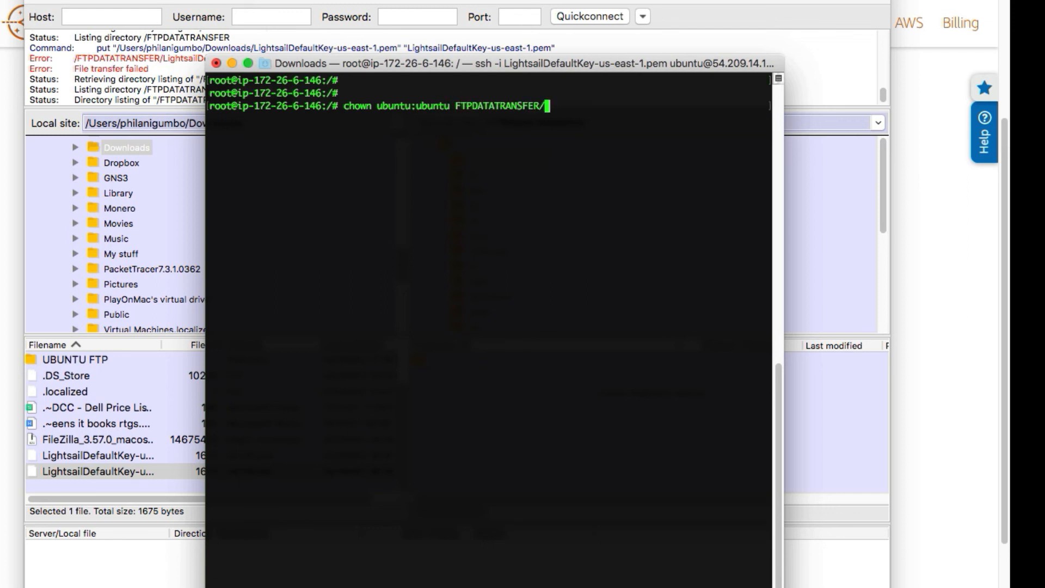
key(Return)
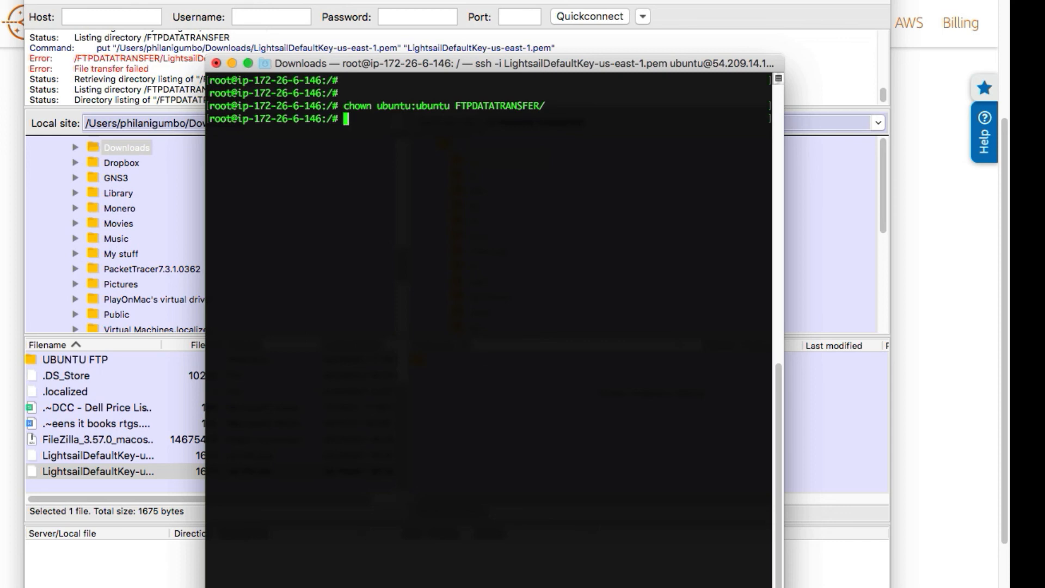
- List the root directory with ls -l to check the new ownership of FTPDATATRANSFER
key(Return)
key(Return)
text(LS -L)
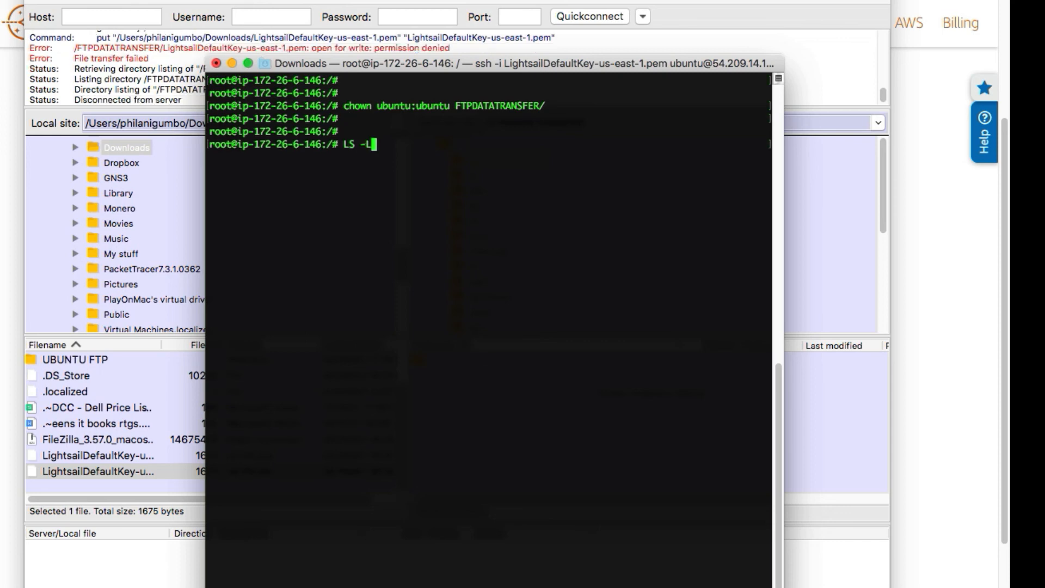
key(Return)
text(ls -l)
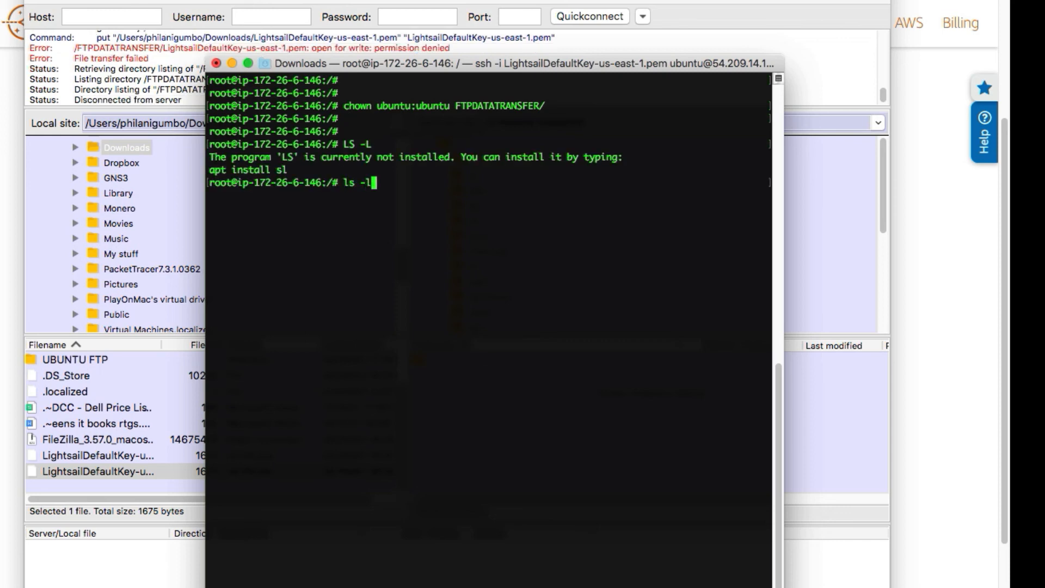
key(Return)
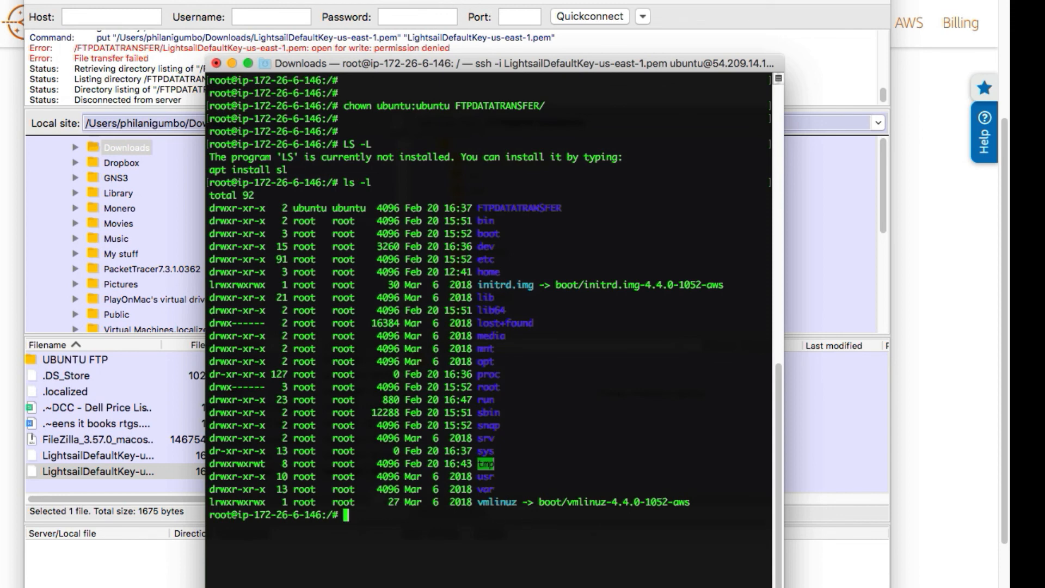
- Switch back to FileZilla and upload LightsailDefaultKey-us-east-1.pem from the local Downloads folder to /FTPDATATRANSFER again
key(super+Tab)
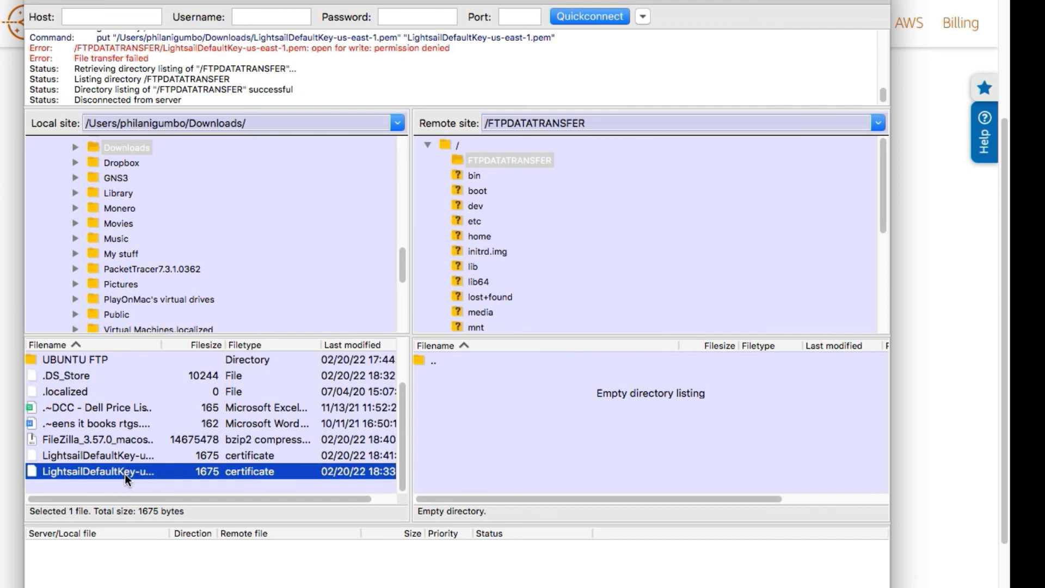
drag(125, 474, 498, 435)
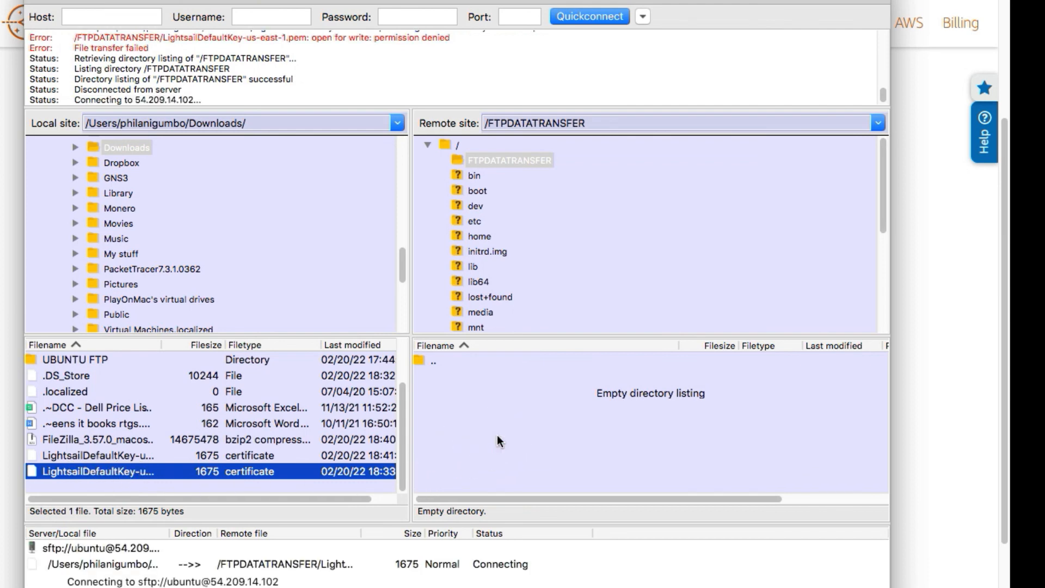